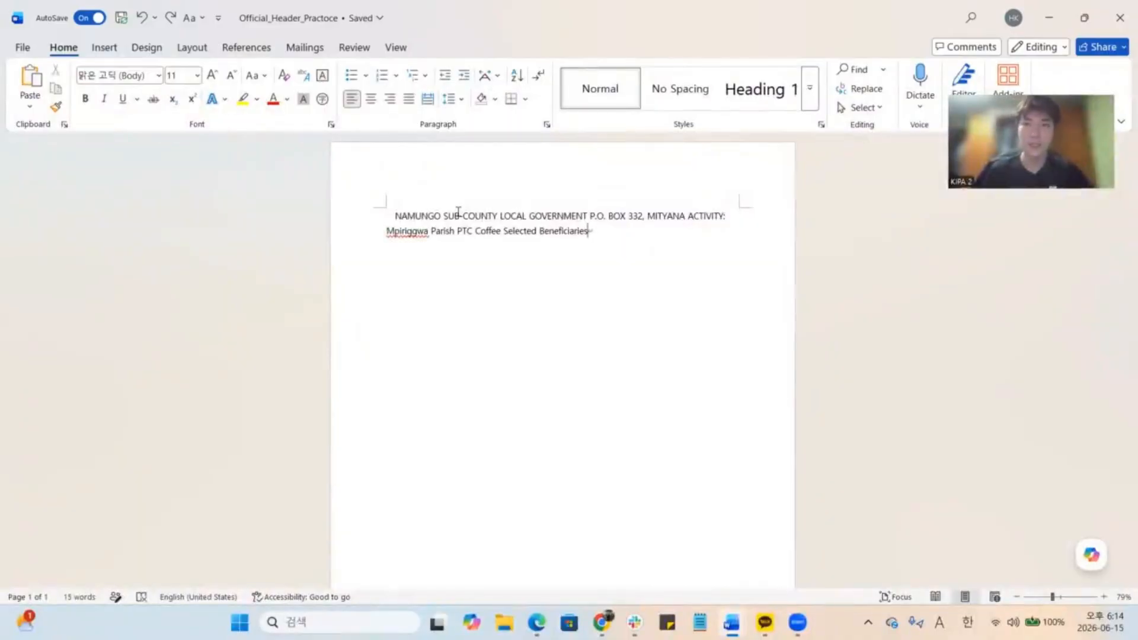
Open the recent document Official_Header_Practoce from the other window's start page
{"action": "double_click", "coordinate": [411, 237]}
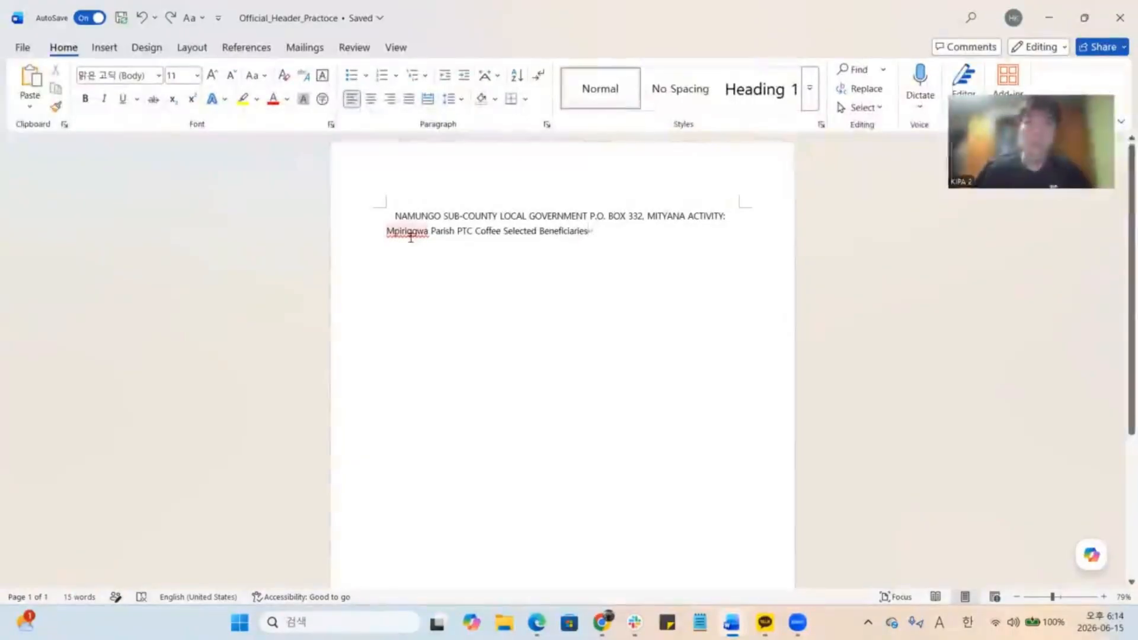
{"action": "left_click", "coordinate": [731, 623]}
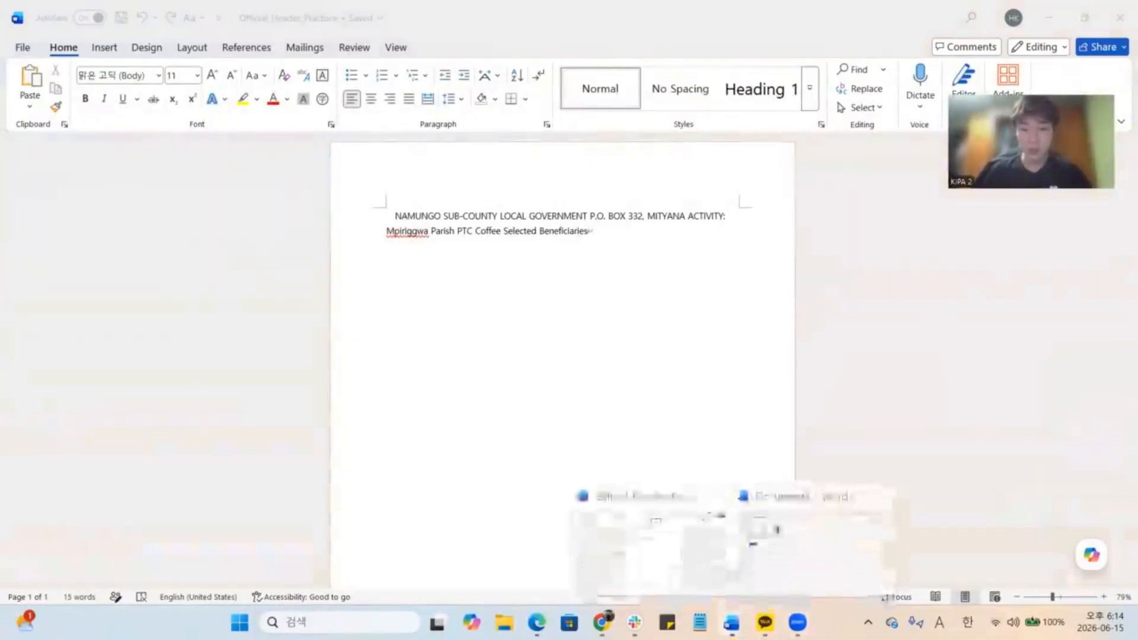
{"action": "left_click", "coordinate": [791, 554]}
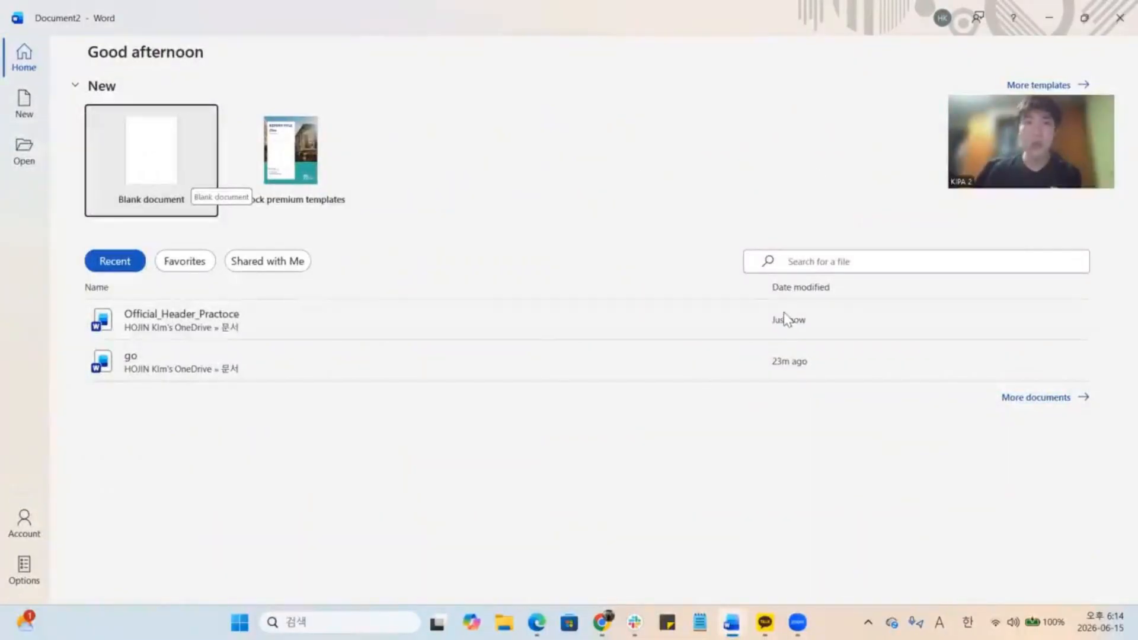
{"action": "left_click", "coordinate": [561, 321]}
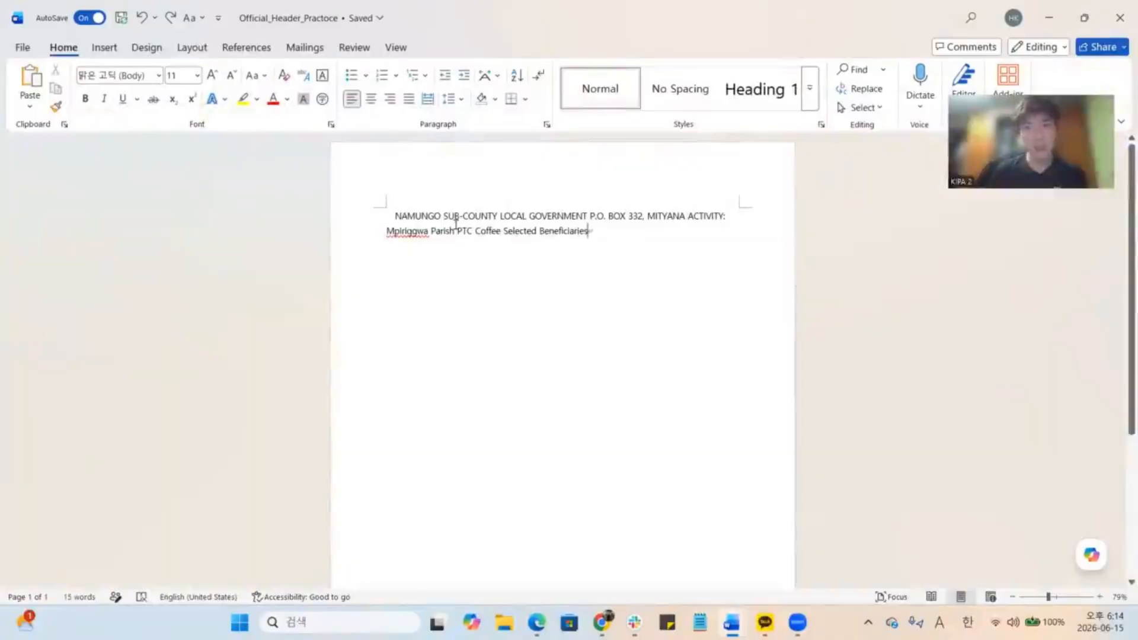
Break the header text after GOVERNMENT so the P.O. Box text starts on a new line
{"action": "left_click_drag", "start_coordinate": [394, 216], "coordinate": [584, 224]}
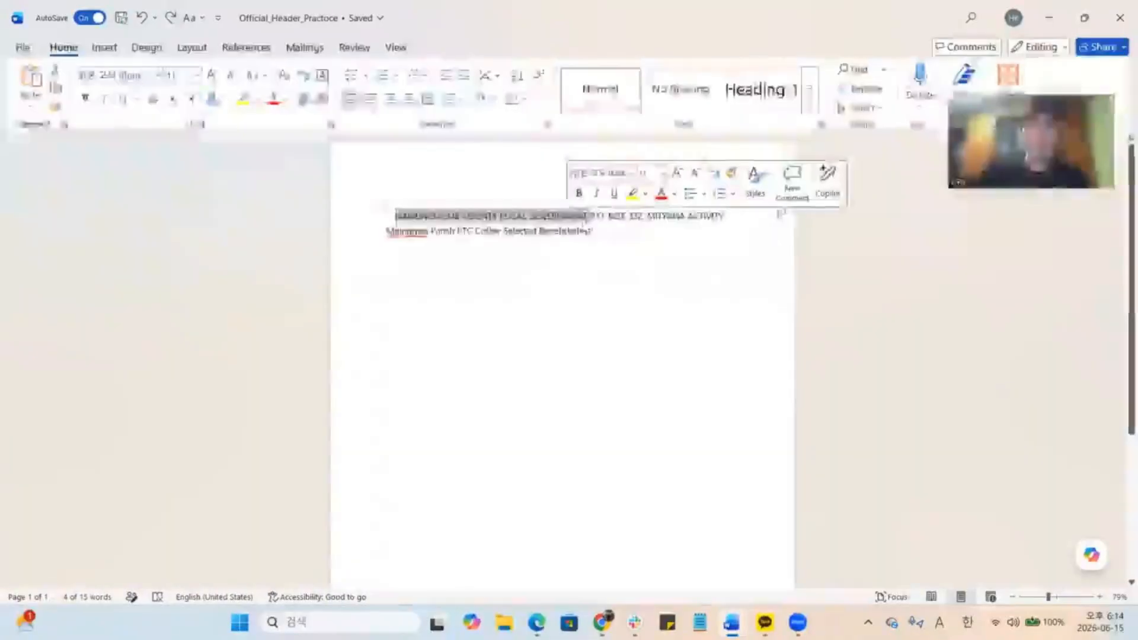
{"action": "left_click", "coordinate": [584, 216]}
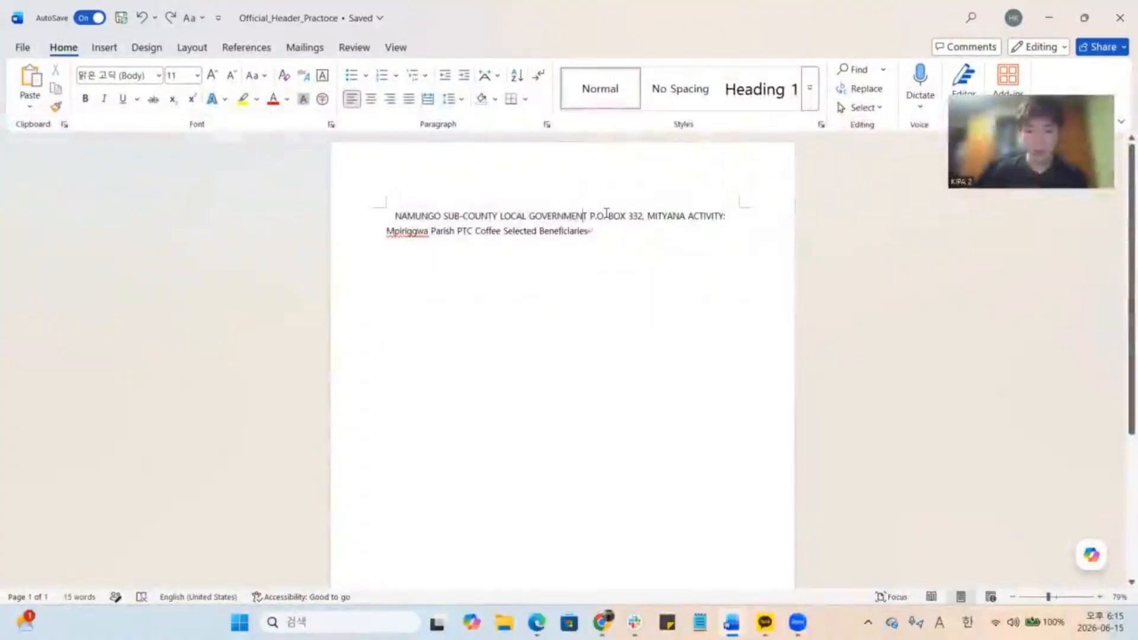
{"action": "key", "text": "Return"}
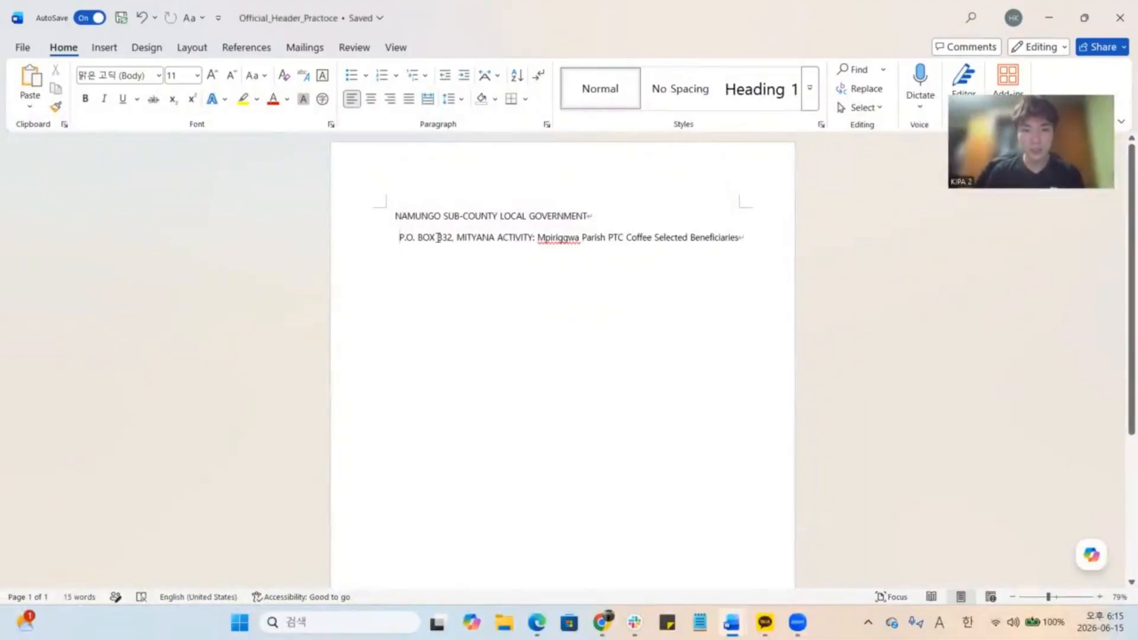
Move the ACTIVITY text to its own line after MITYANA, leaving one blank line above it
{"action": "left_click_drag", "start_coordinate": [398, 237], "coordinate": [455, 238]}
{"action": "left_click", "coordinate": [457, 239]}
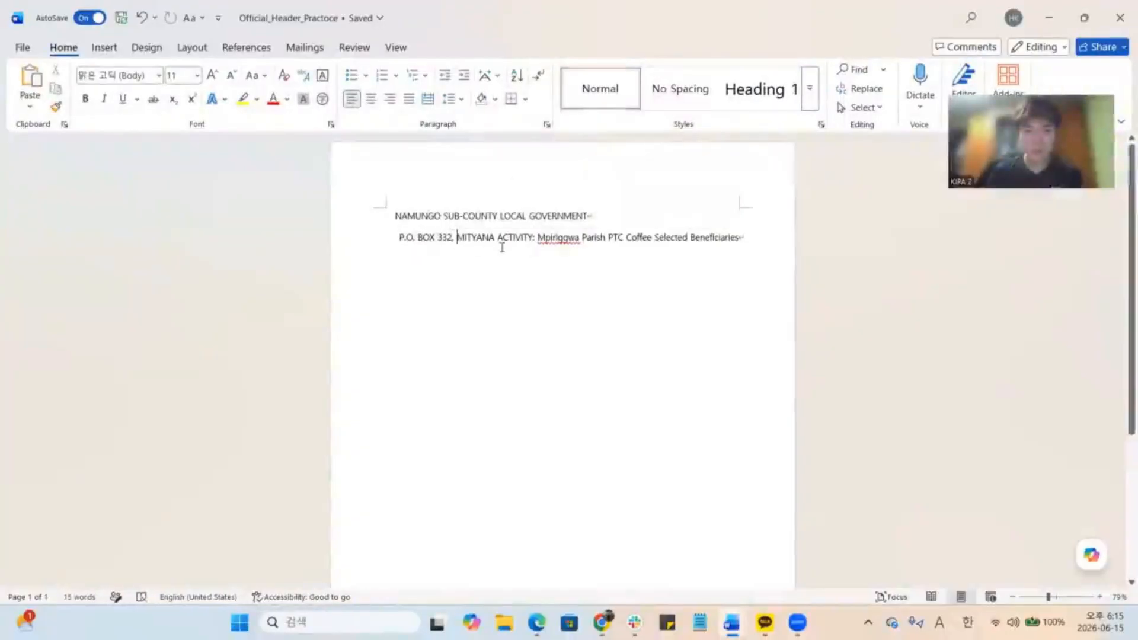
{"action": "left_click", "coordinate": [502, 238]}
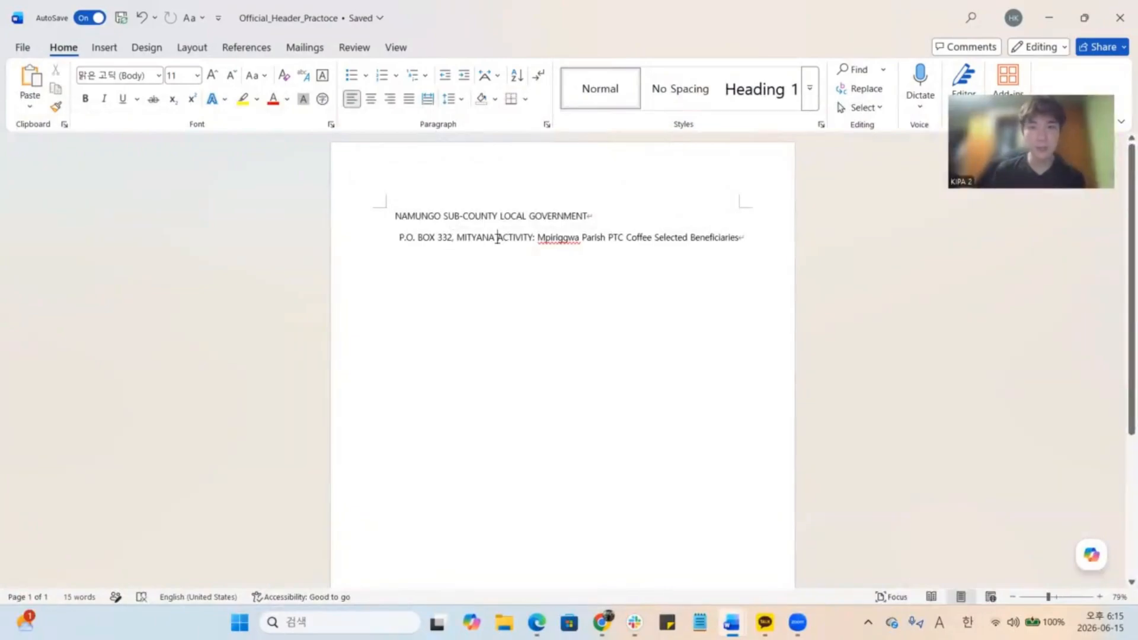
{"action": "left_click", "coordinate": [497, 239]}
{"action": "key", "text": "Return"}
{"action": "key", "text": "Return"}
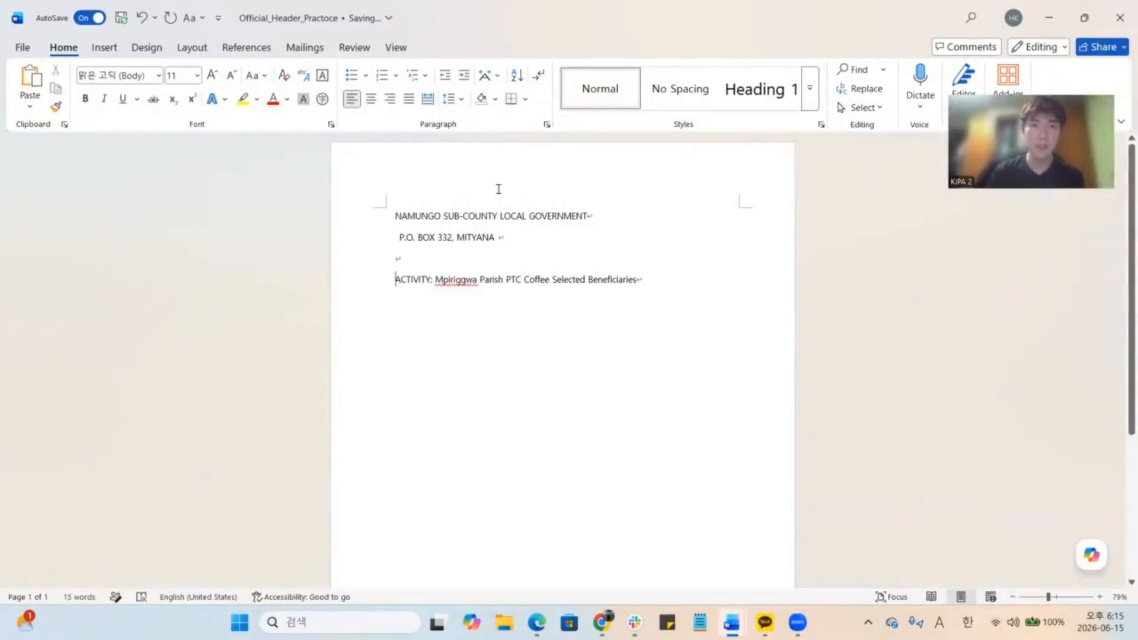
{"action": "left_click_drag", "start_coordinate": [397, 276], "coordinate": [666, 290]}
{"action": "left_click", "coordinate": [665, 291]}
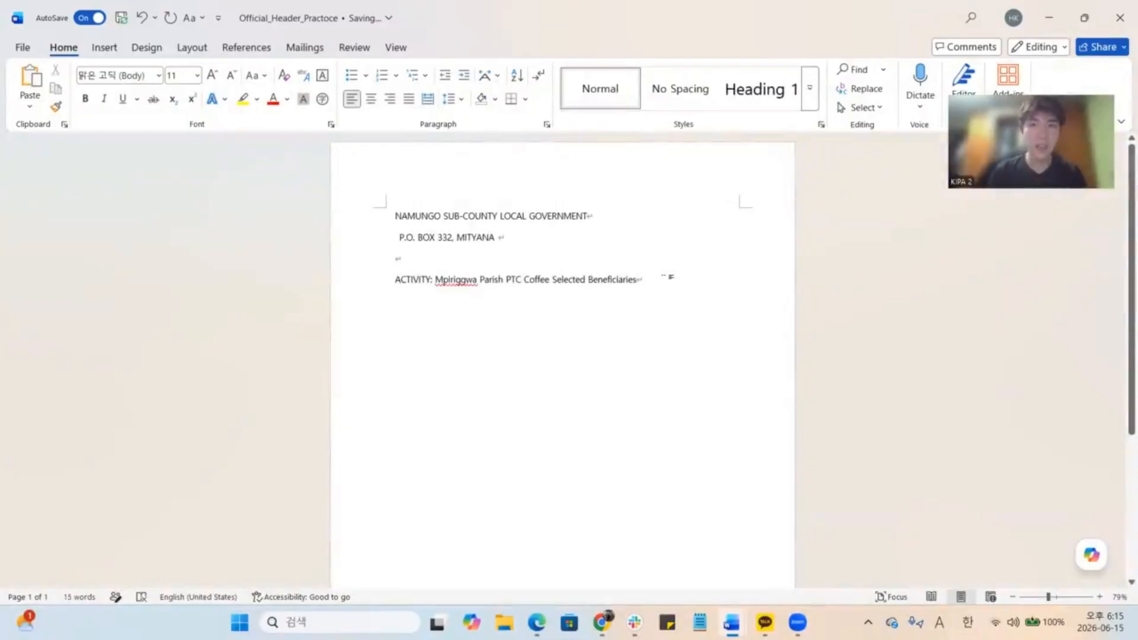
{"action": "left_click_drag", "start_coordinate": [386, 216], "coordinate": [618, 224]}
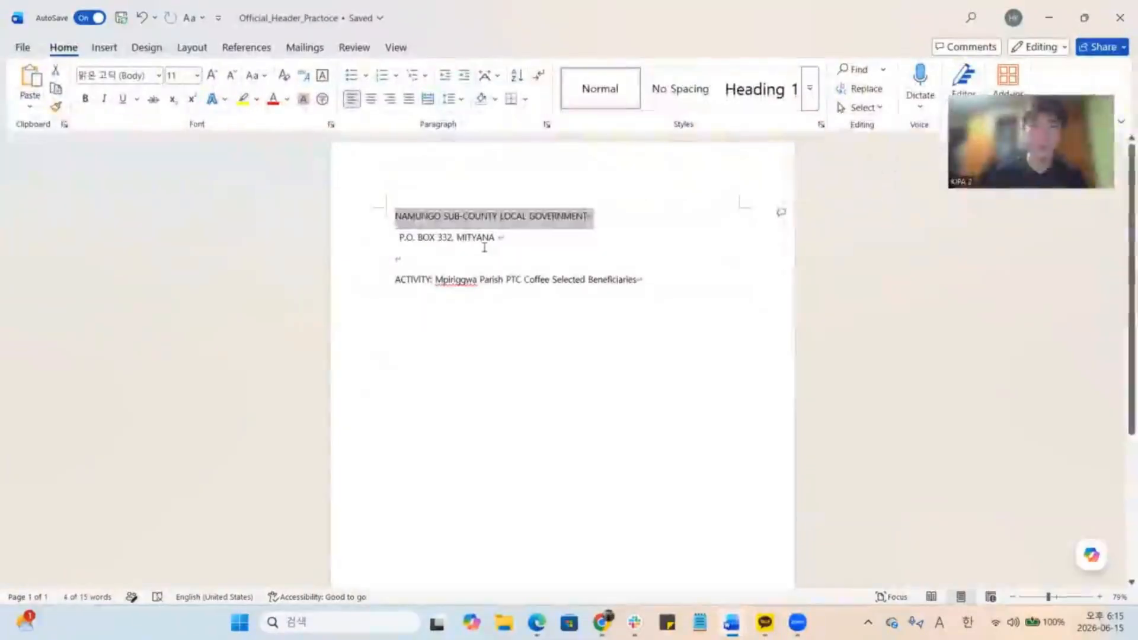
{"action": "left_click_drag", "start_coordinate": [398, 237], "coordinate": [514, 245]}
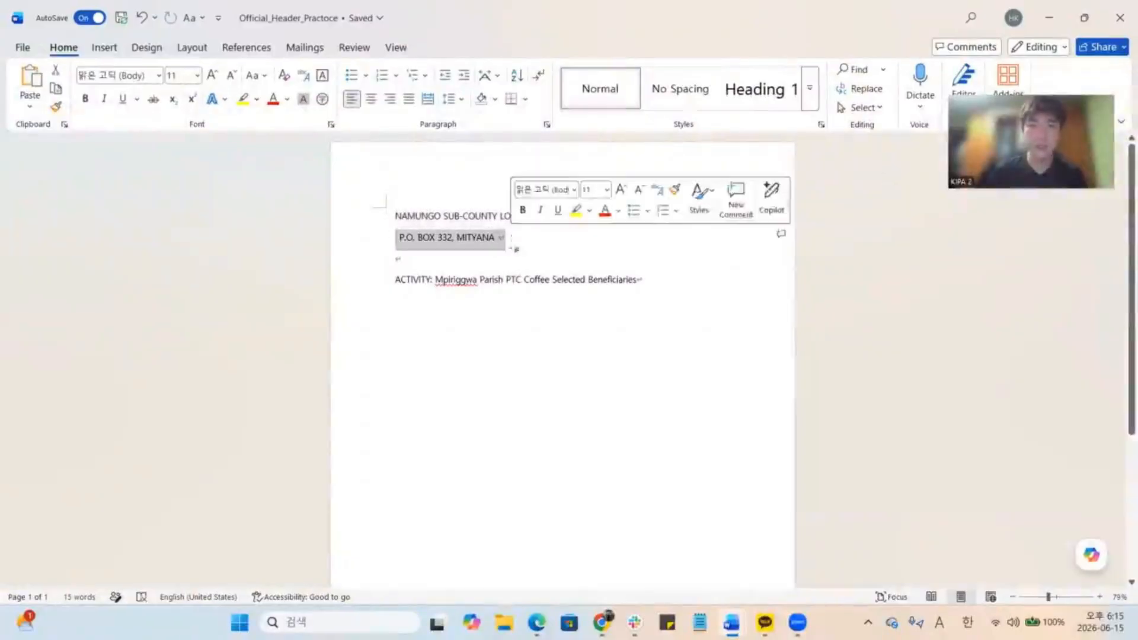
{"action": "right_click", "coordinate": [442, 286]}
{"action": "left_click", "coordinate": [627, 292]}
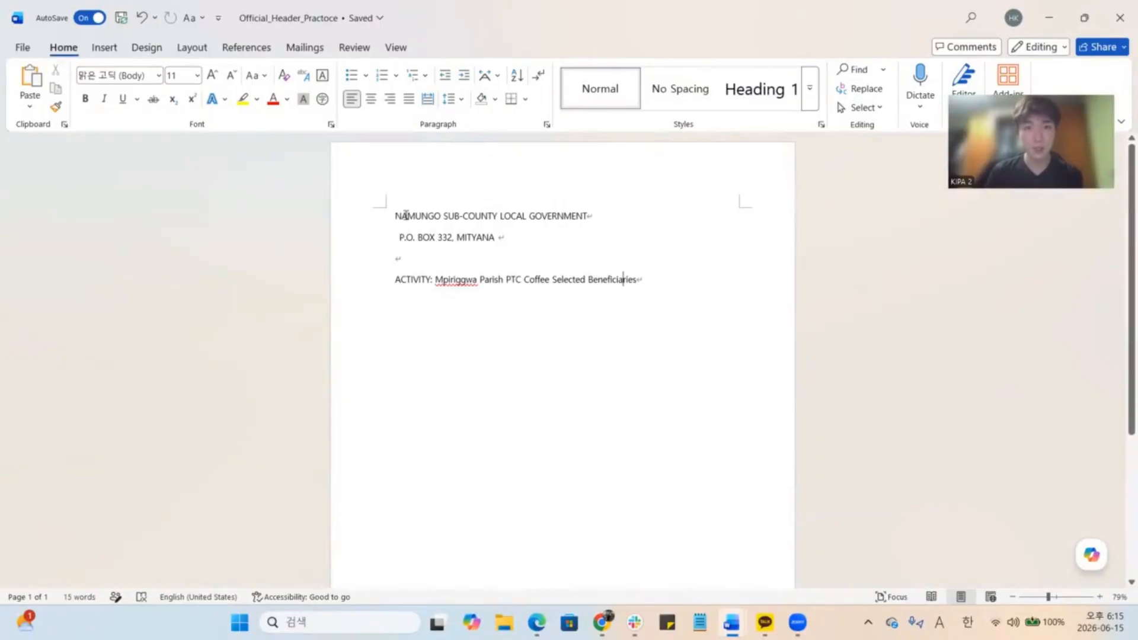
Centre the local government name, the P.O. Box line and the blank line below them
{"action": "left_click_drag", "start_coordinate": [391, 214], "coordinate": [572, 258]}
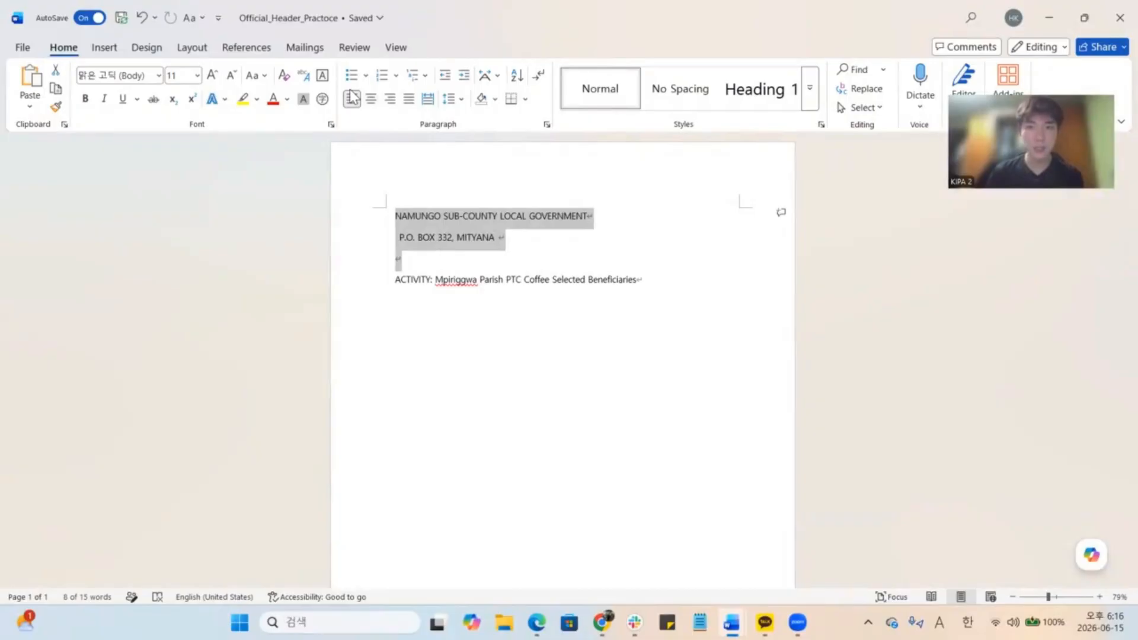
{"action": "left_click", "coordinate": [367, 100]}
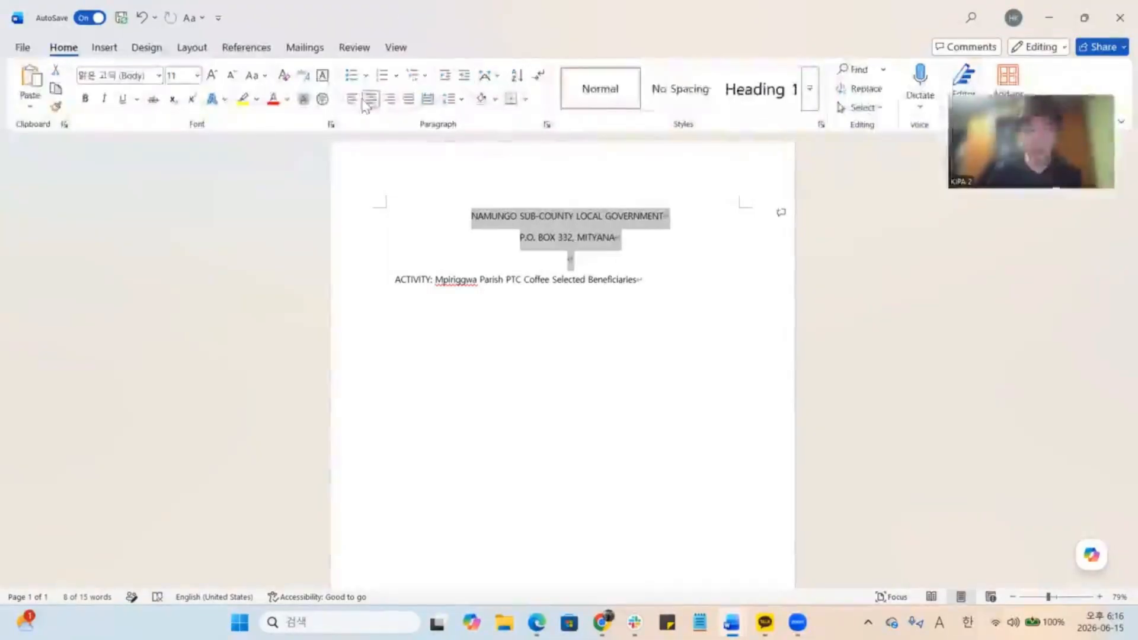
{"action": "left_click", "coordinate": [360, 99]}
{"action": "key", "text": "ctrl+r"}
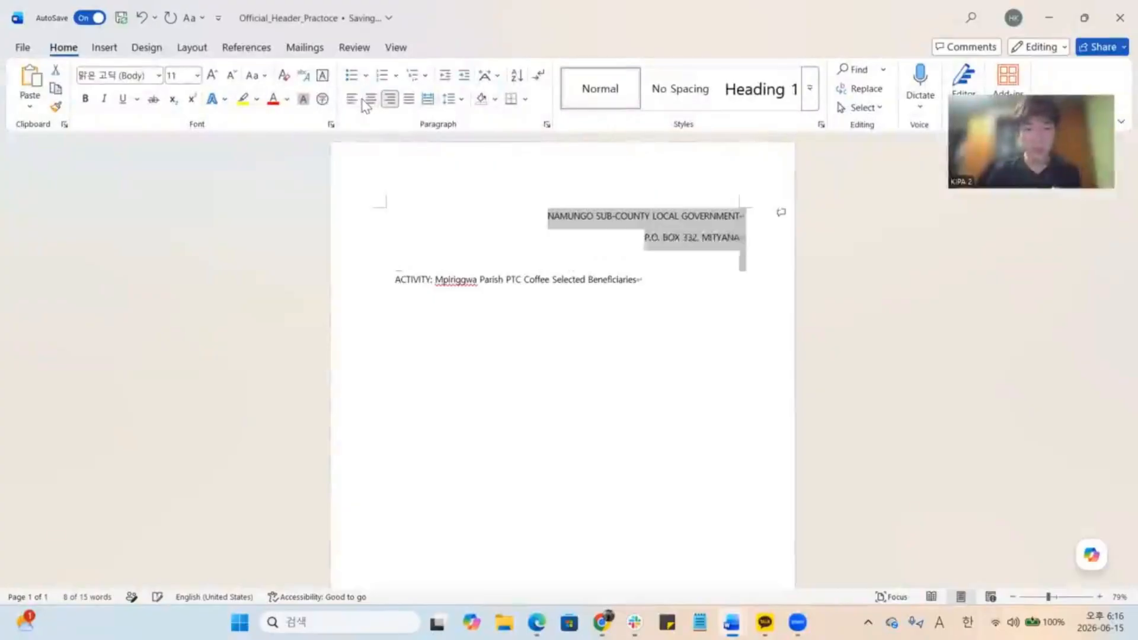
{"action": "key", "text": "ctrl+e"}
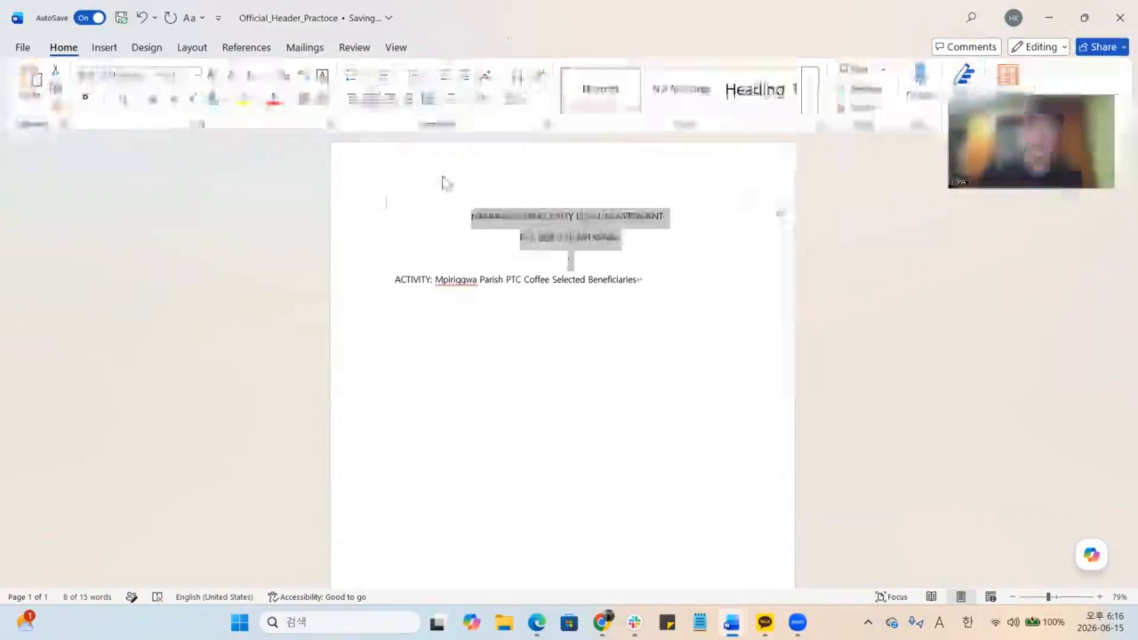
Make the NAMUNGO SUB-COUNTY LOCAL GOVERNMENT line bold and set its font size to 16
{"action": "scroll", "coordinate": [444, 181], "scroll_direction": "down", "scroll_amount": 1}
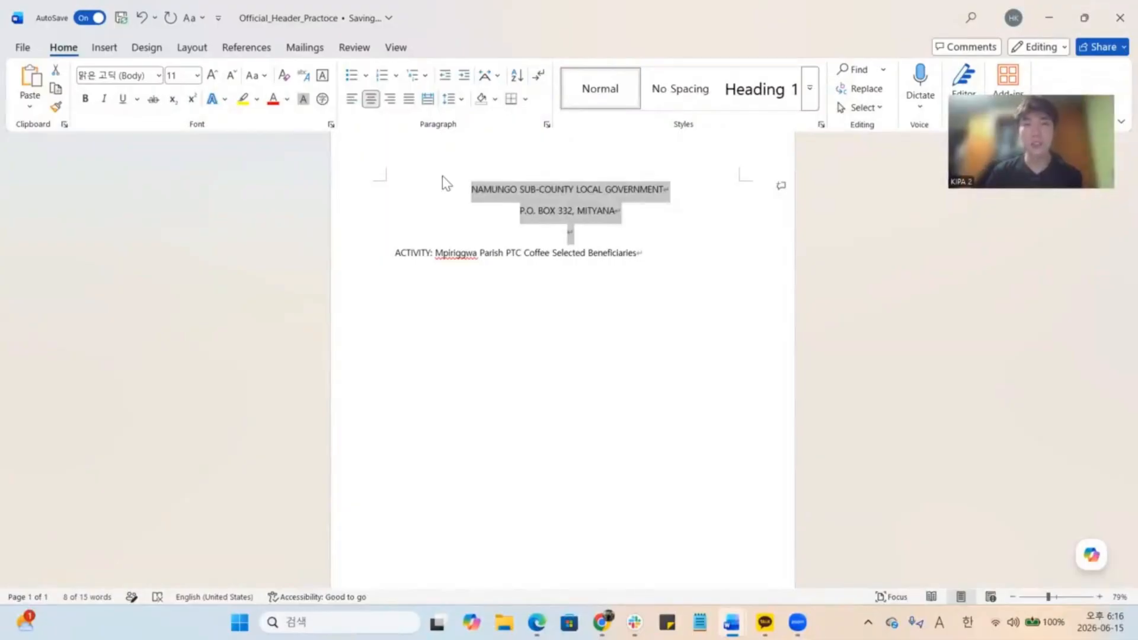
{"action": "left_click_drag", "start_coordinate": [472, 191], "coordinate": [666, 198]}
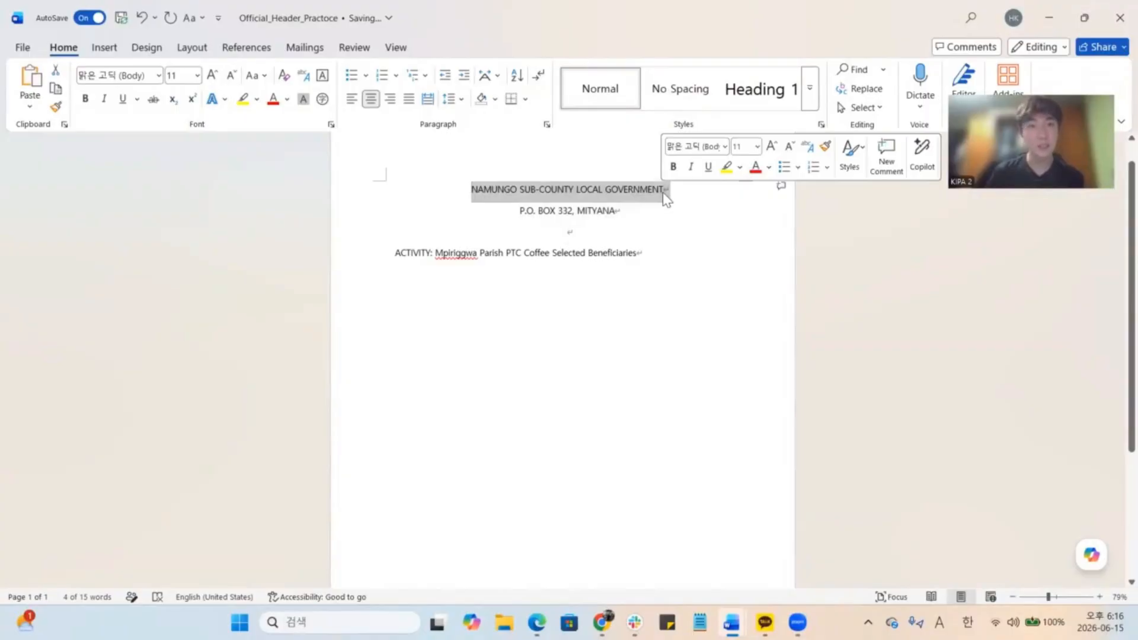
{"action": "left_click", "coordinate": [85, 100]}
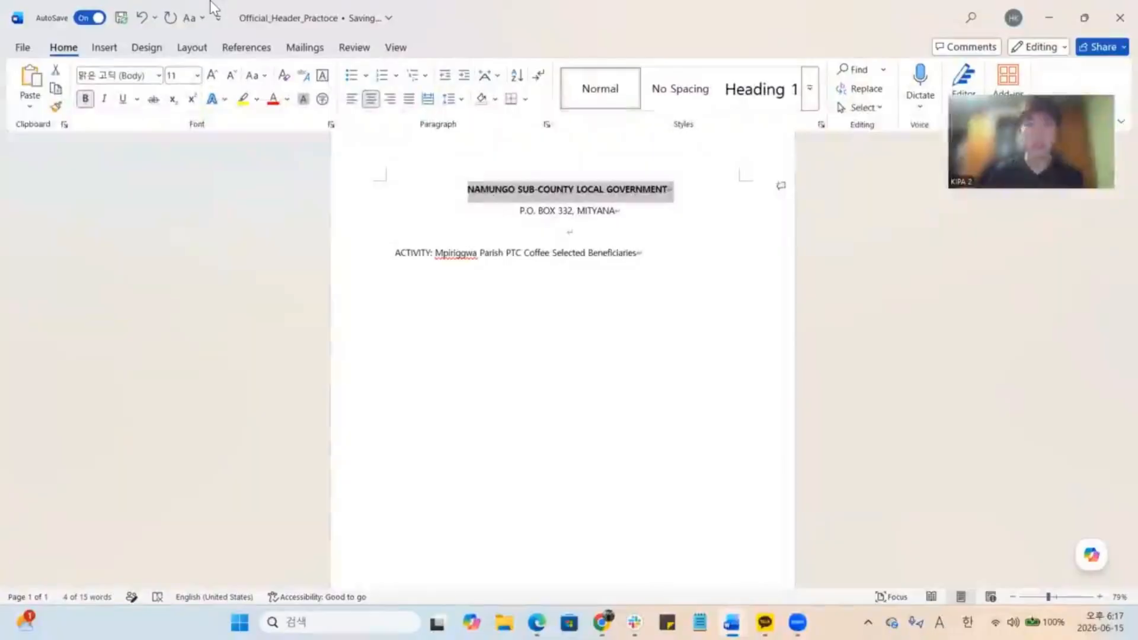
{"action": "left_click", "coordinate": [469, 190]}
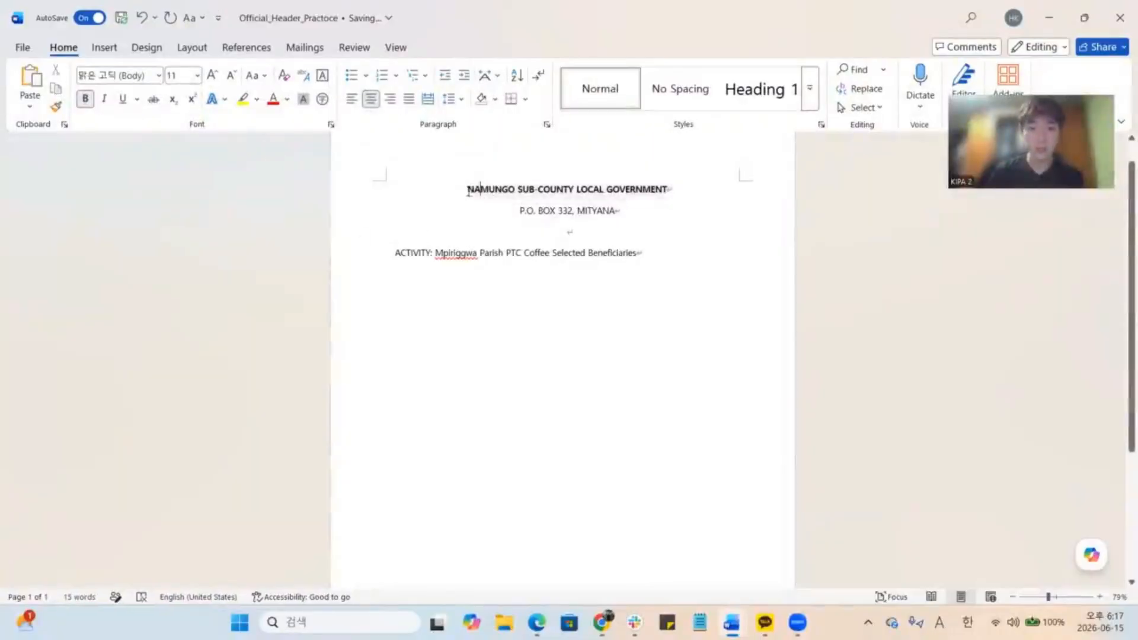
{"action": "left_click_drag", "start_coordinate": [469, 189], "coordinate": [674, 190]}
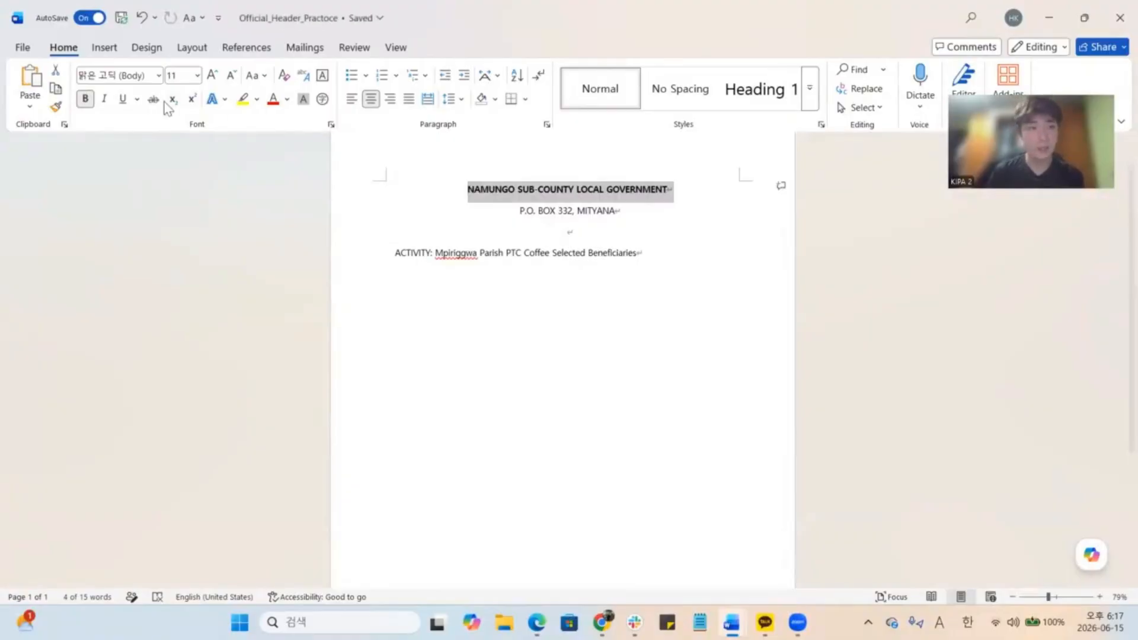
{"action": "left_click", "coordinate": [178, 202]}
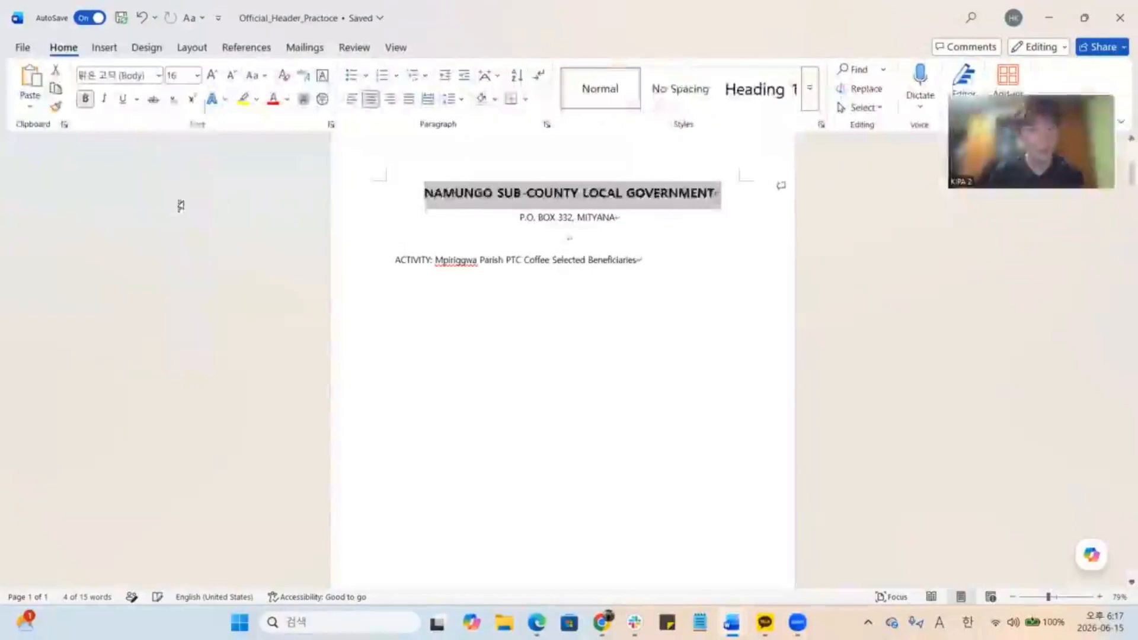
Set the font size of the P.O. Box line to 12
{"action": "left_click", "coordinate": [567, 237]}
{"action": "left_click_drag", "start_coordinate": [520, 217], "coordinate": [658, 221]}
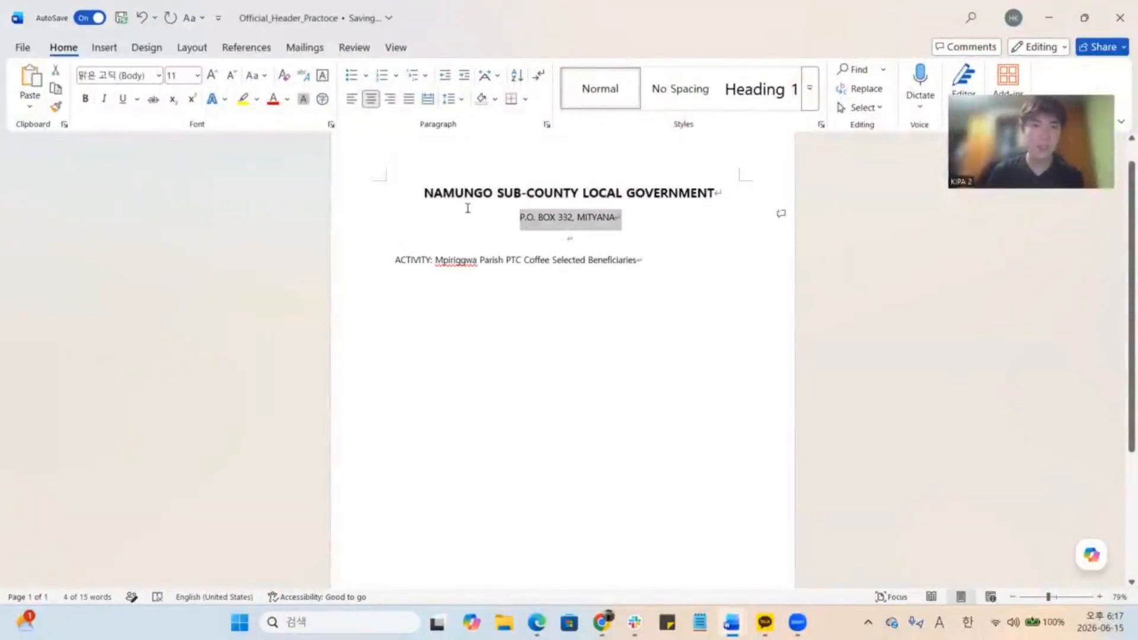
{"action": "left_click", "coordinate": [198, 78]}
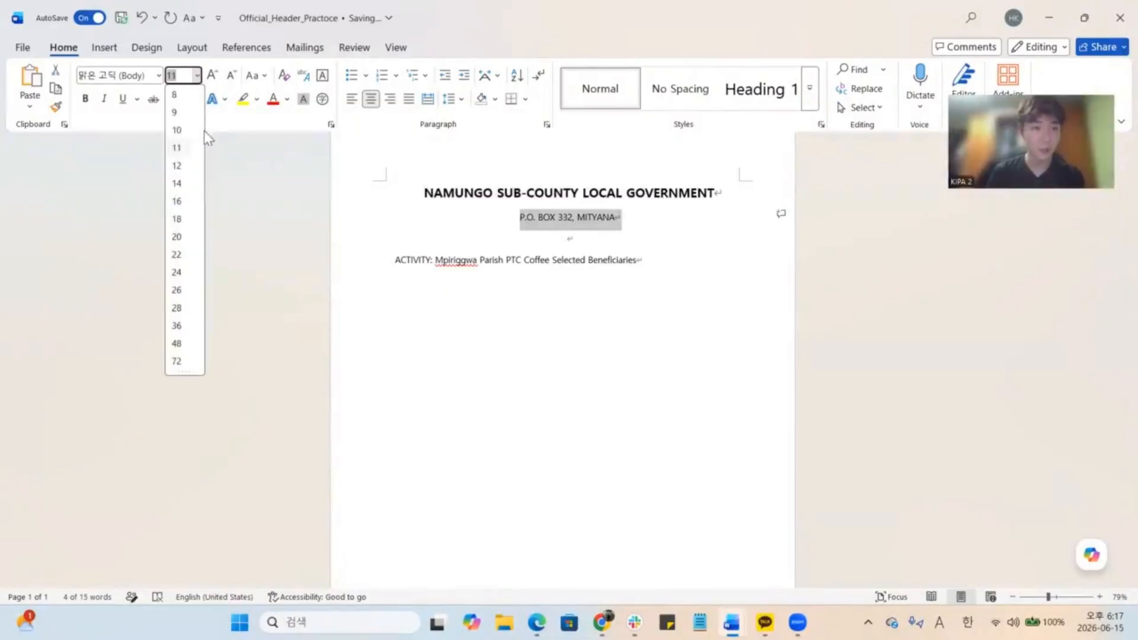
{"action": "left_click", "coordinate": [174, 162]}
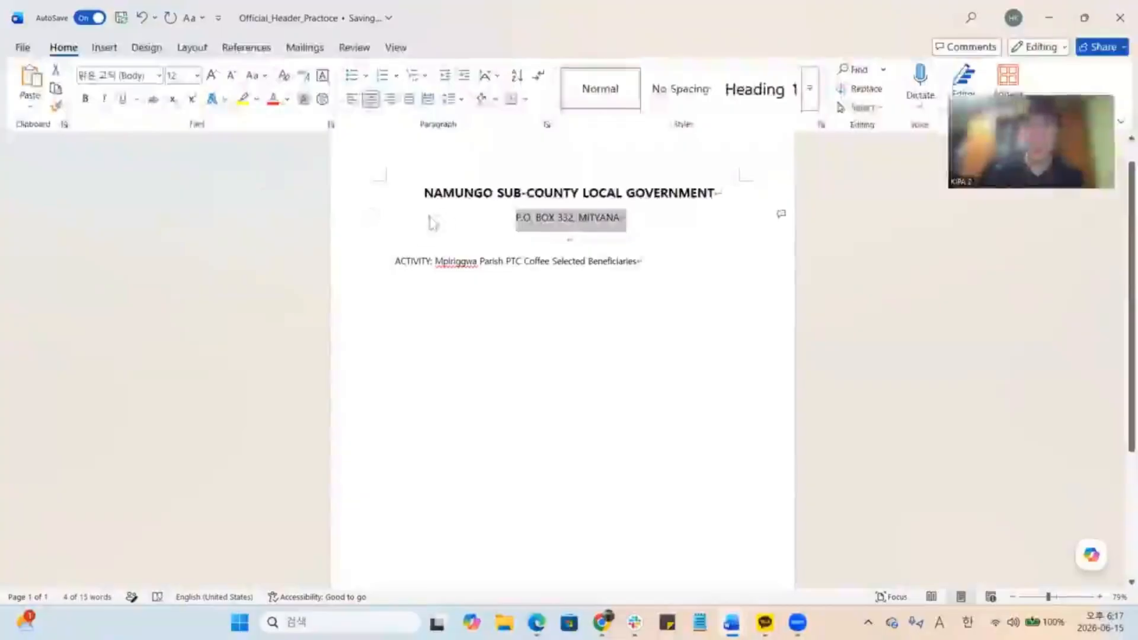
Set the font size of the whole ACTIVITY line to 13
{"action": "left_click", "coordinate": [526, 261]}
{"action": "left_click", "coordinate": [374, 260]}
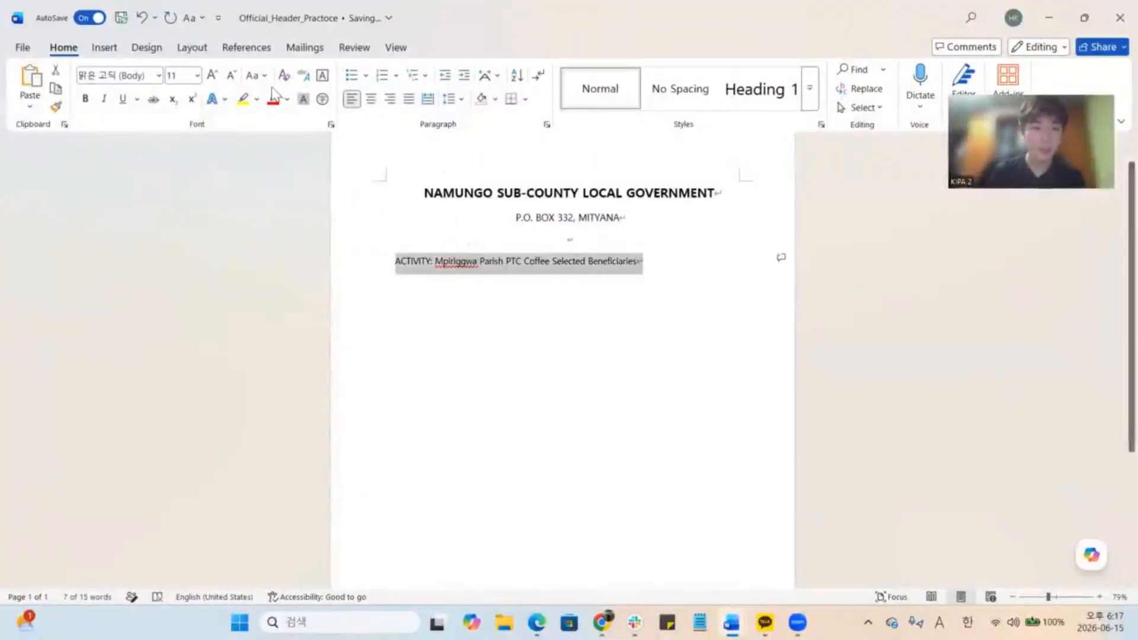
{"action": "left_click", "coordinate": [196, 76]}
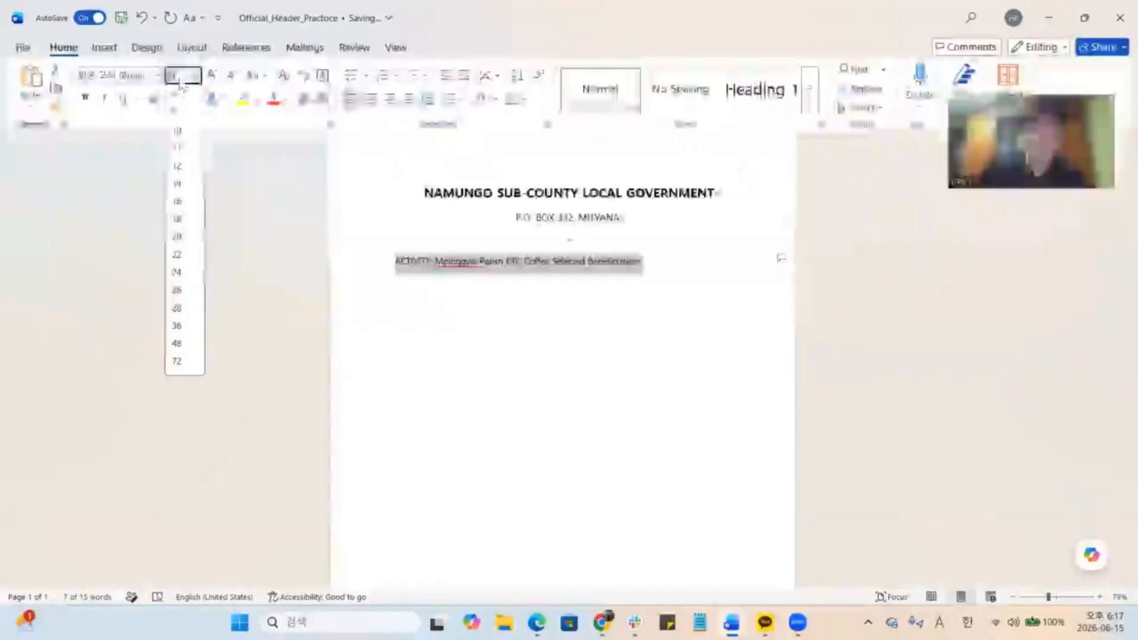
{"action": "type", "text": "13"}
{"action": "key", "text": "Return"}
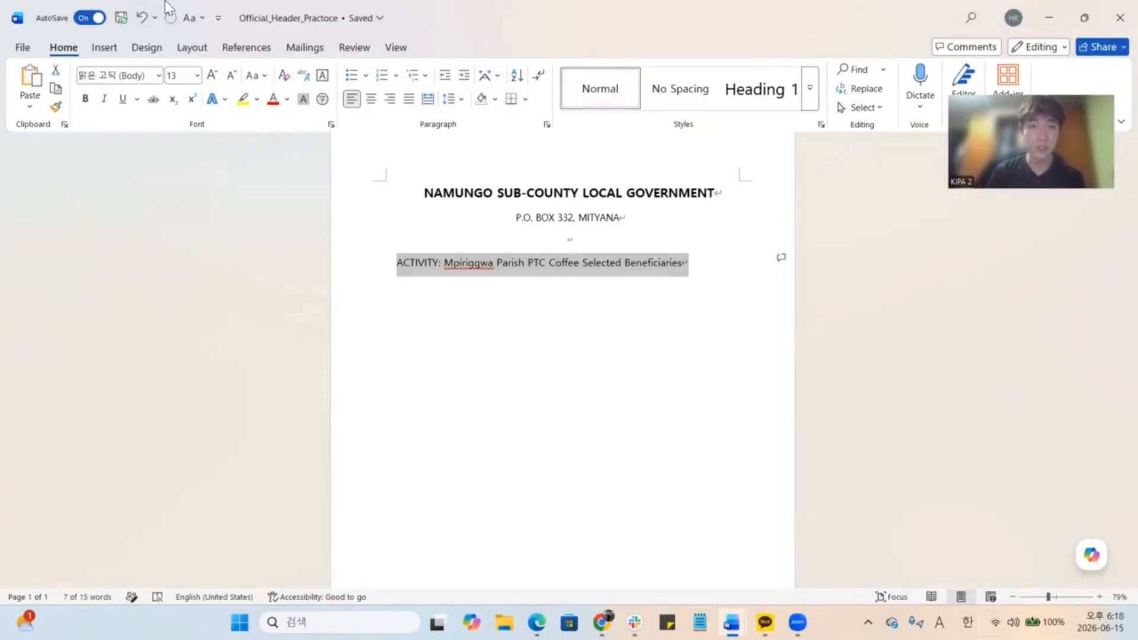
Add a new line below the title reading "Namungo sun-county local government"
{"action": "left_click", "coordinate": [717, 197]}
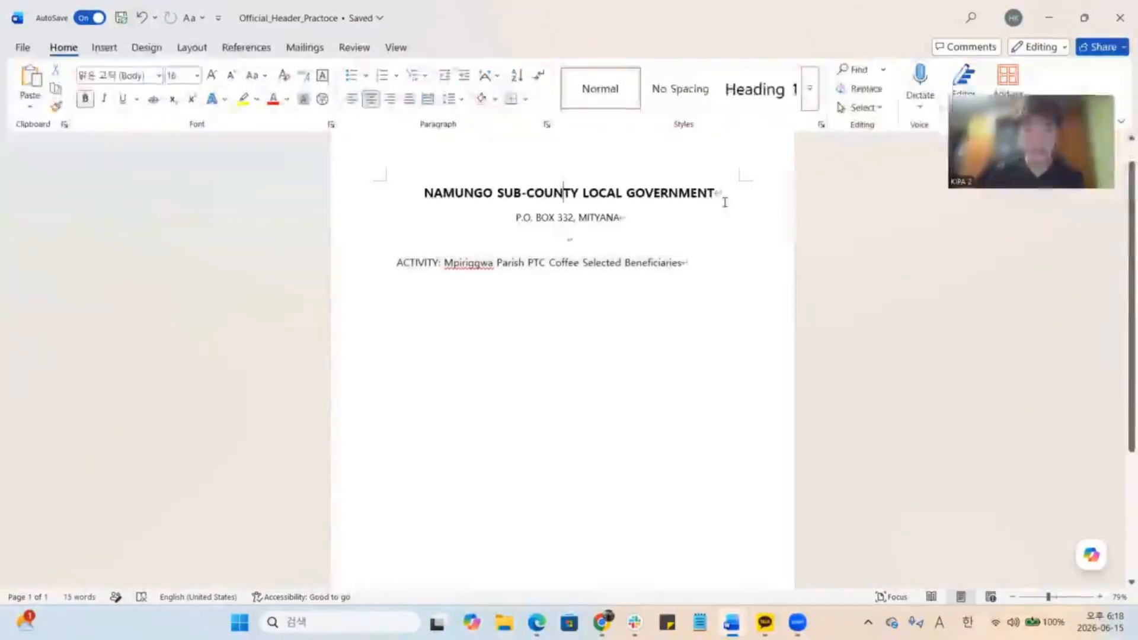
{"action": "key", "text": "Return"}
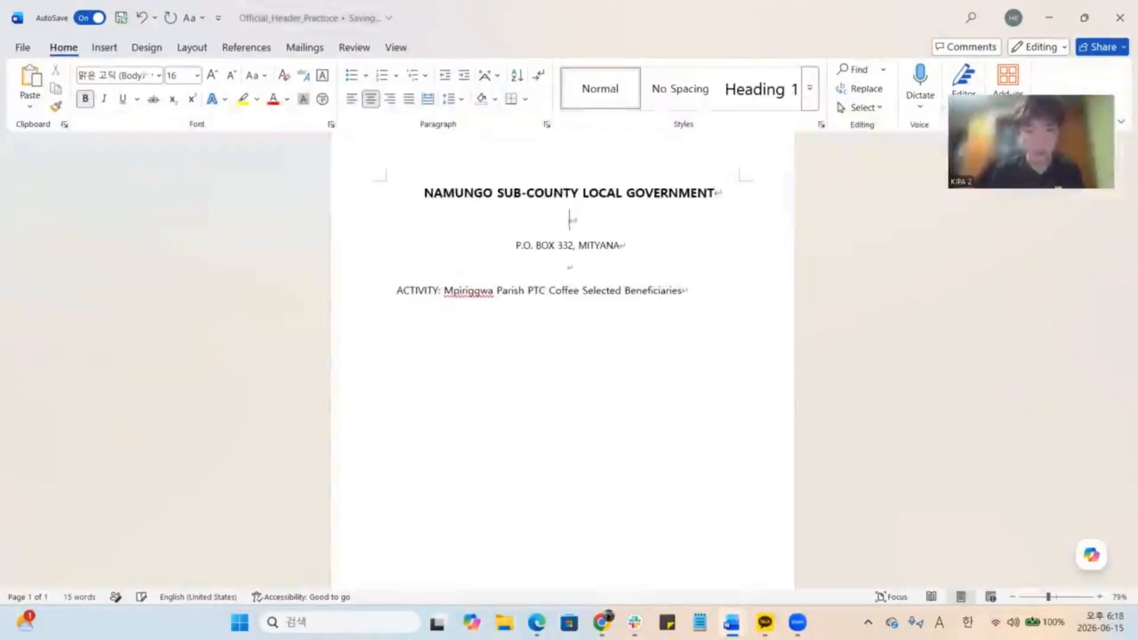
{"action": "type", "text": "n"}
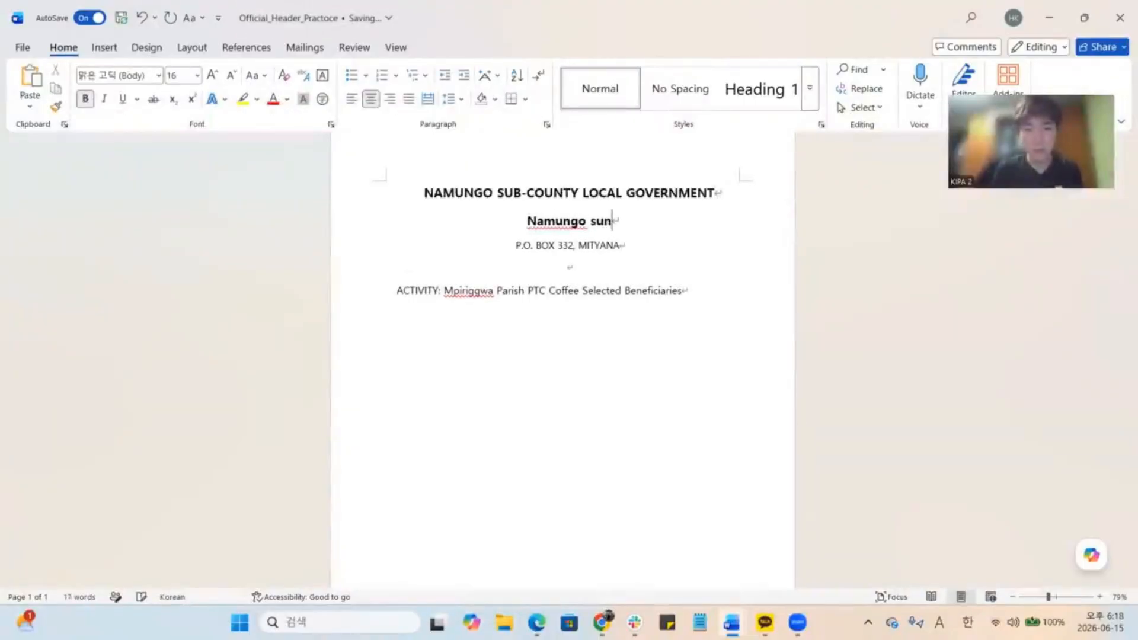
{"action": "type", "text": "amungo sun-county local g"}
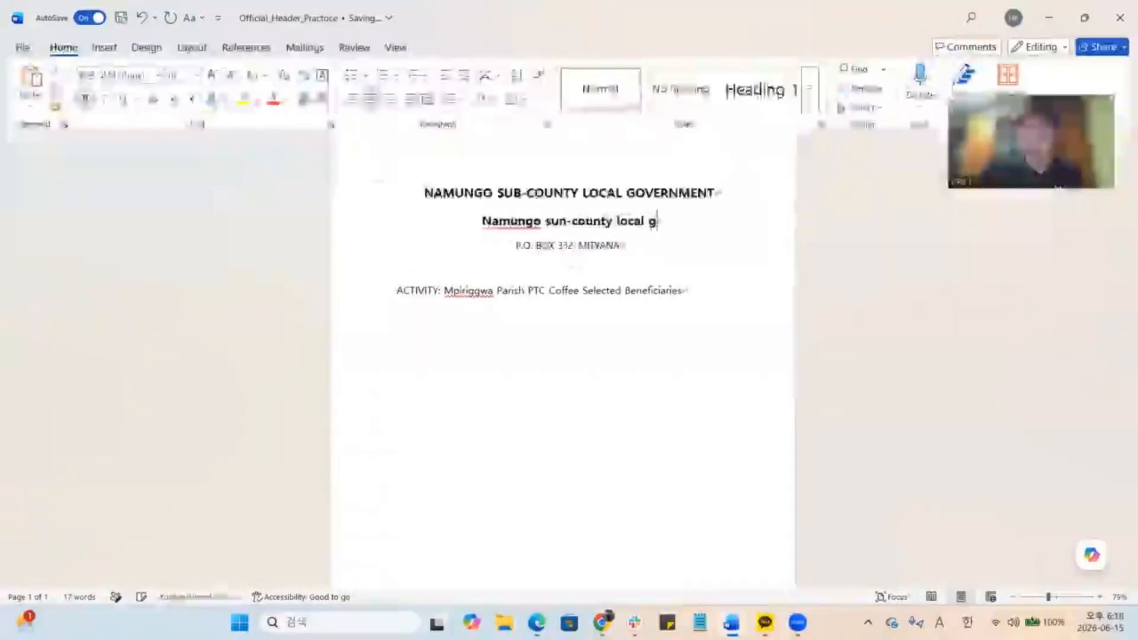
{"action": "type", "text": "ouernment"}
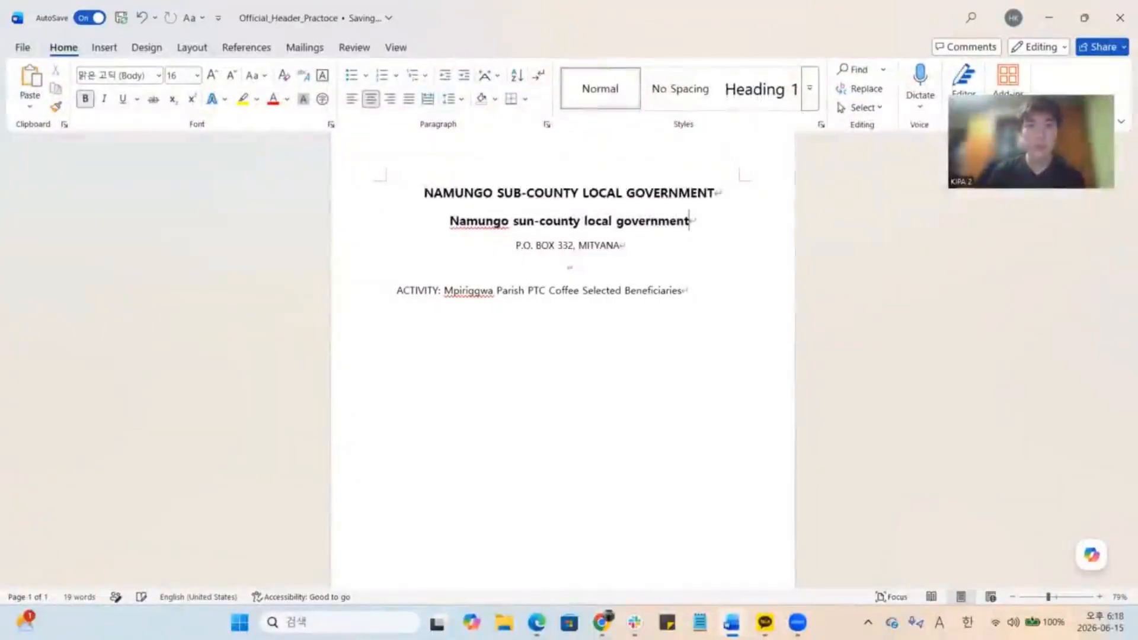
Convert the added "Namungo sun-county local government" line to uppercase and revert it to its original casing
{"action": "left_click_drag", "start_coordinate": [449, 221], "coordinate": [695, 230]}
{"action": "left_click", "coordinate": [252, 76]}
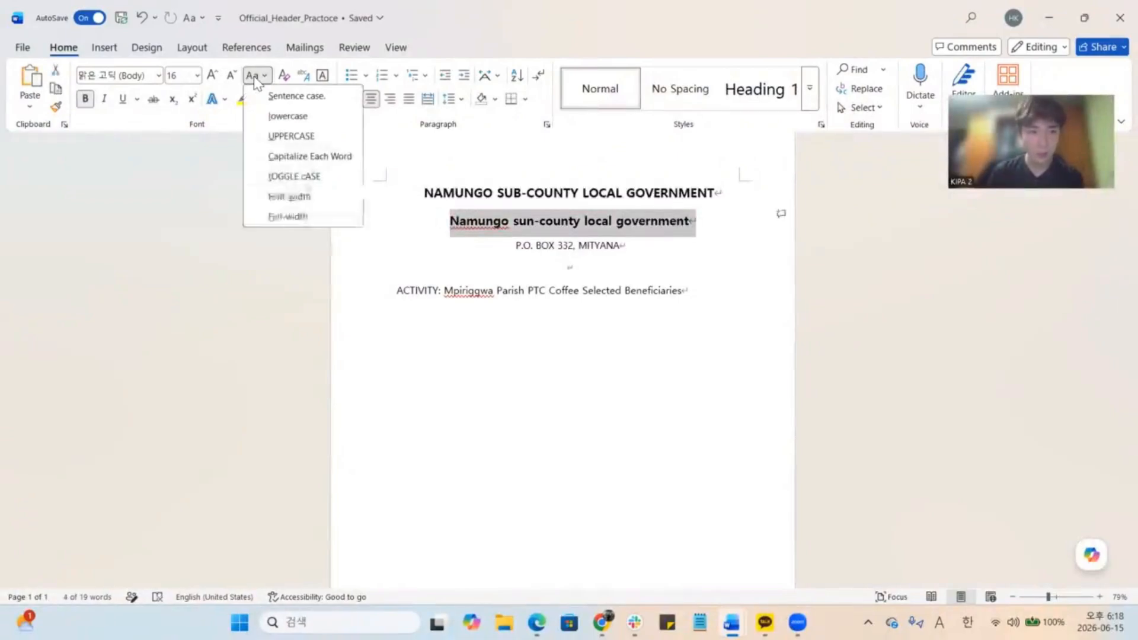
{"action": "left_click", "coordinate": [287, 136]}
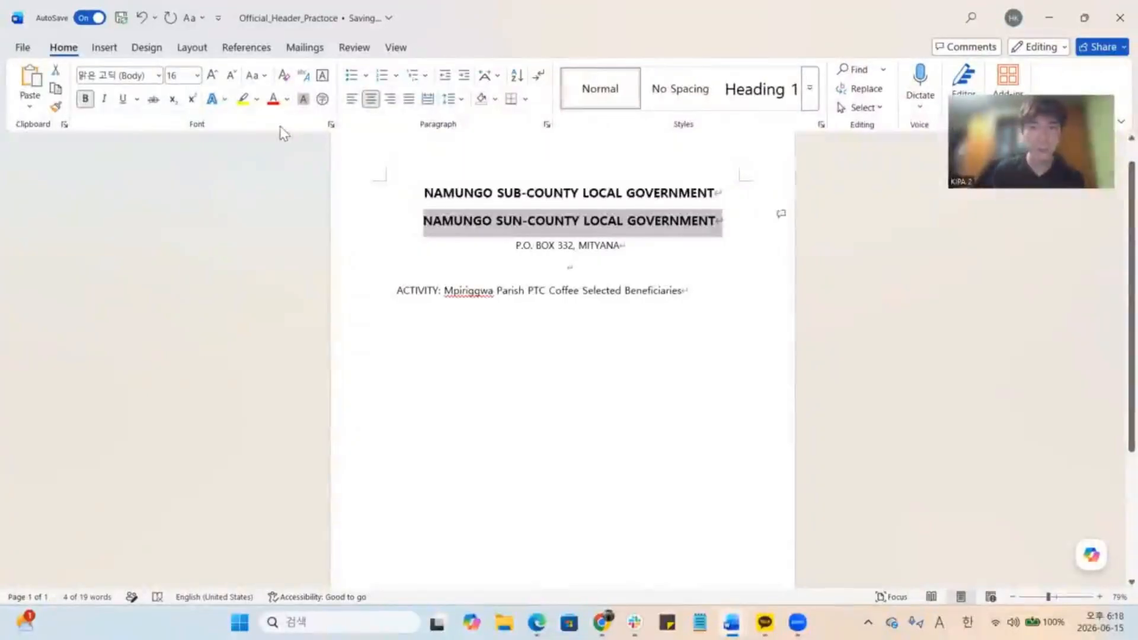
{"action": "key", "text": "shift+F3"}
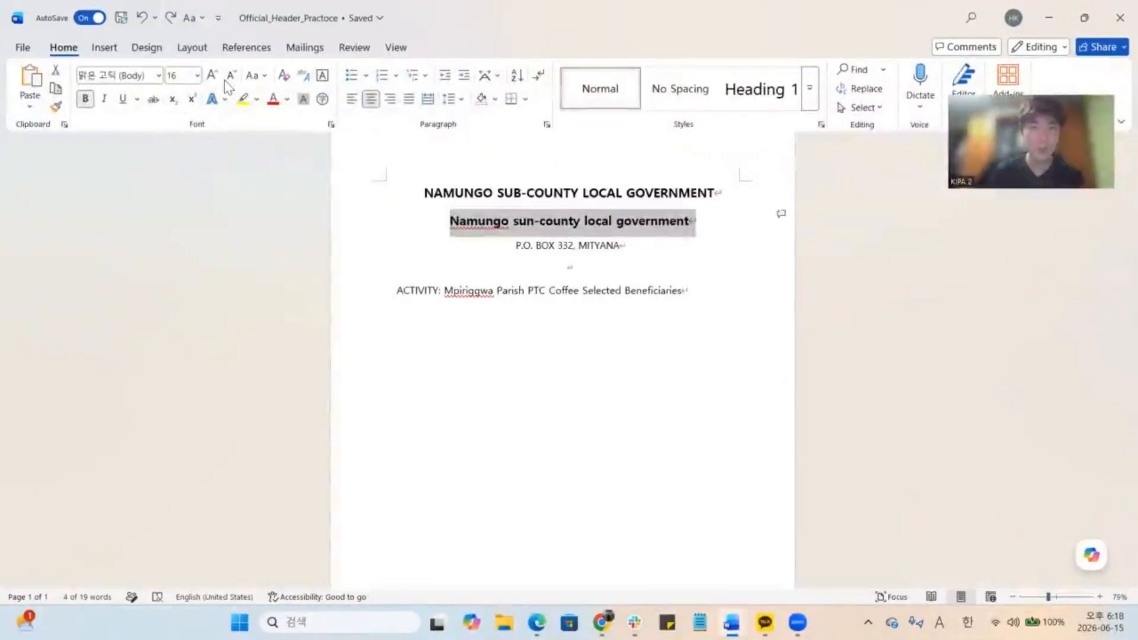
Convert the added line below the title to uppercase again and delete that line
{"action": "left_click", "coordinate": [256, 76]}
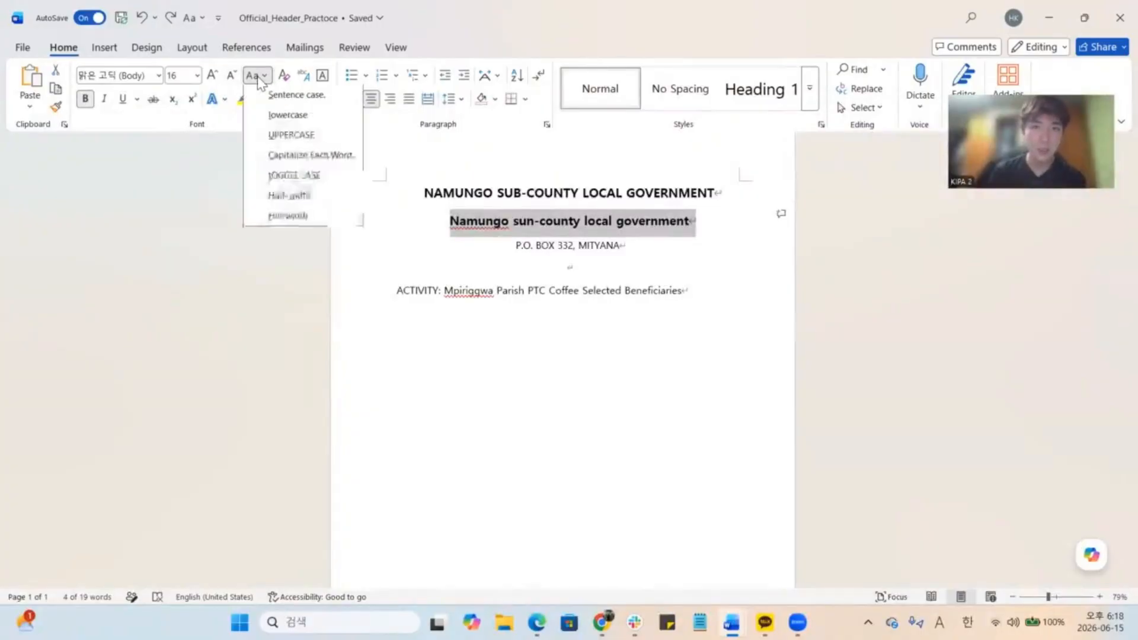
{"action": "left_click", "coordinate": [287, 137]}
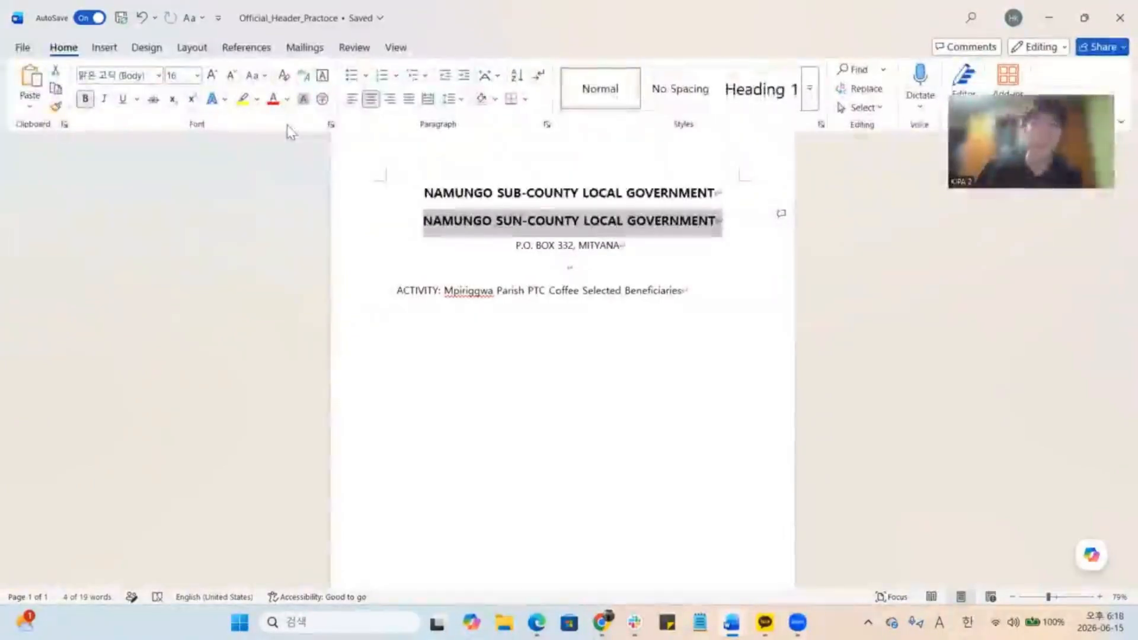
{"action": "key", "text": "Delete"}
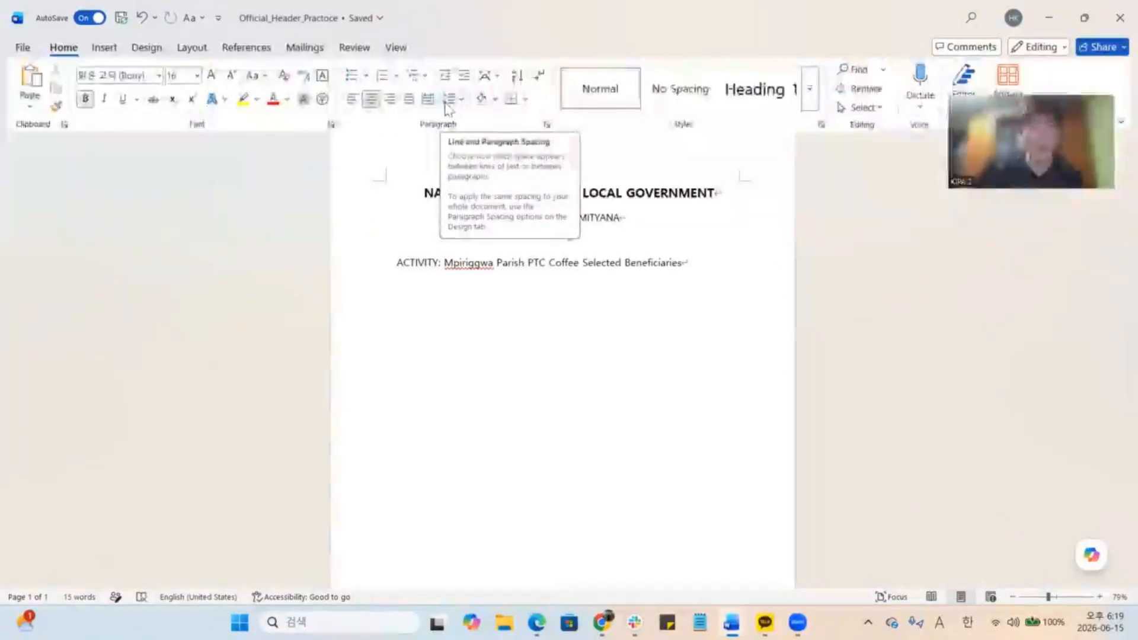
Set the line spacing of the P.O. Box line to 1.15
{"action": "left_click", "coordinate": [448, 105]}
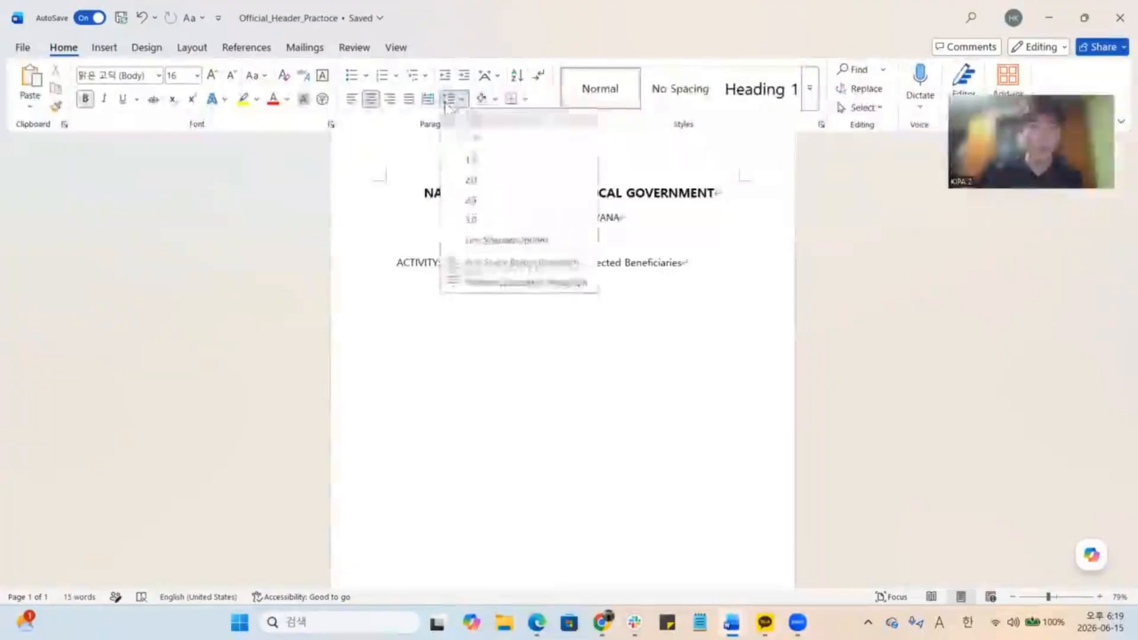
{"action": "left_click", "coordinate": [475, 139]}
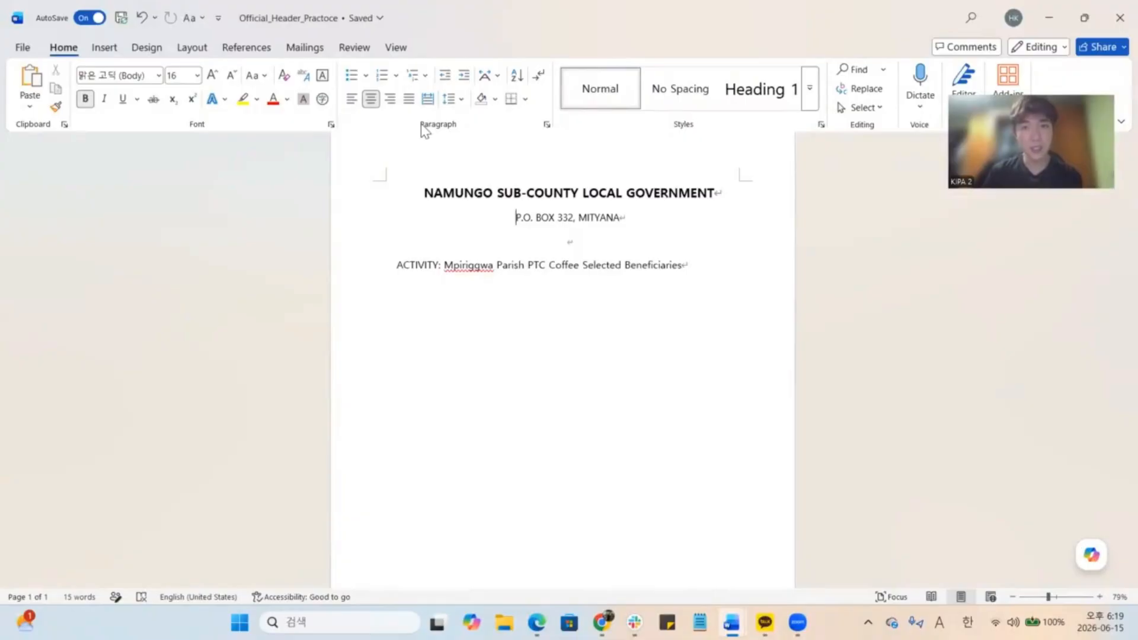
Insert an extra blank line below the P.O. Box line and remove it
{"action": "left_click", "coordinate": [637, 220]}
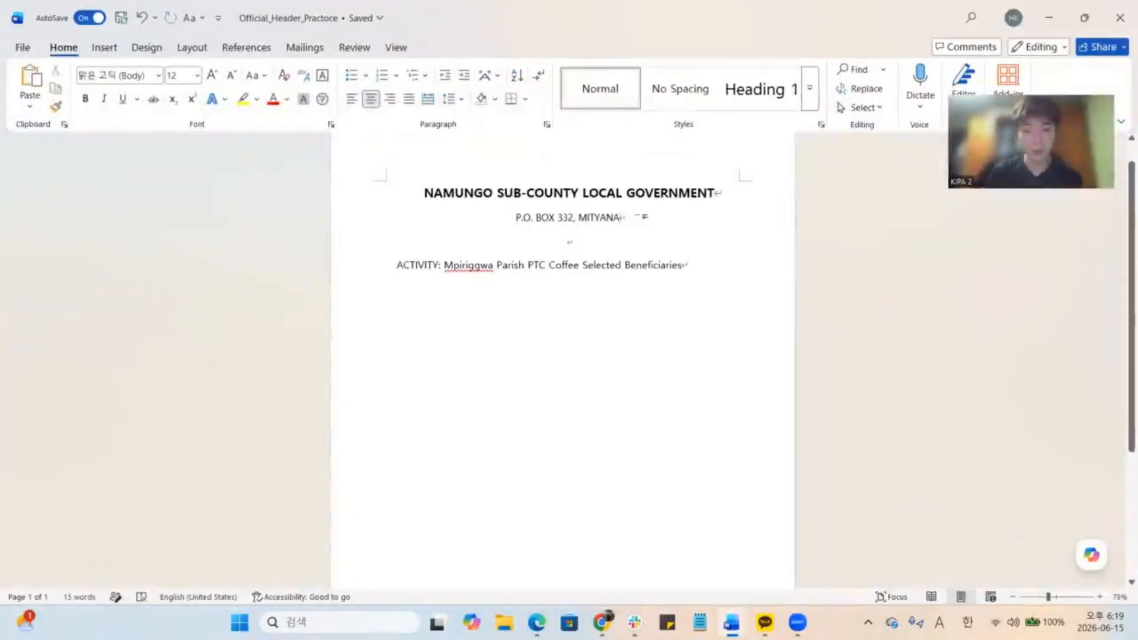
{"action": "key", "text": "Return"}
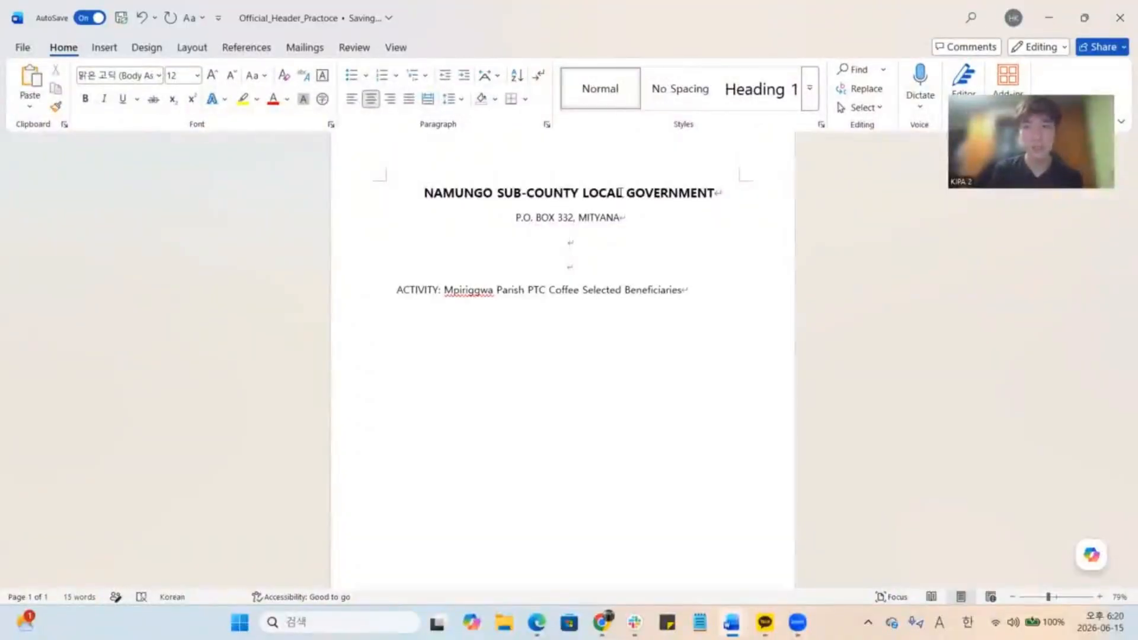
{"action": "scroll", "coordinate": [621, 193], "scroll_direction": "down", "scroll_amount": 1}
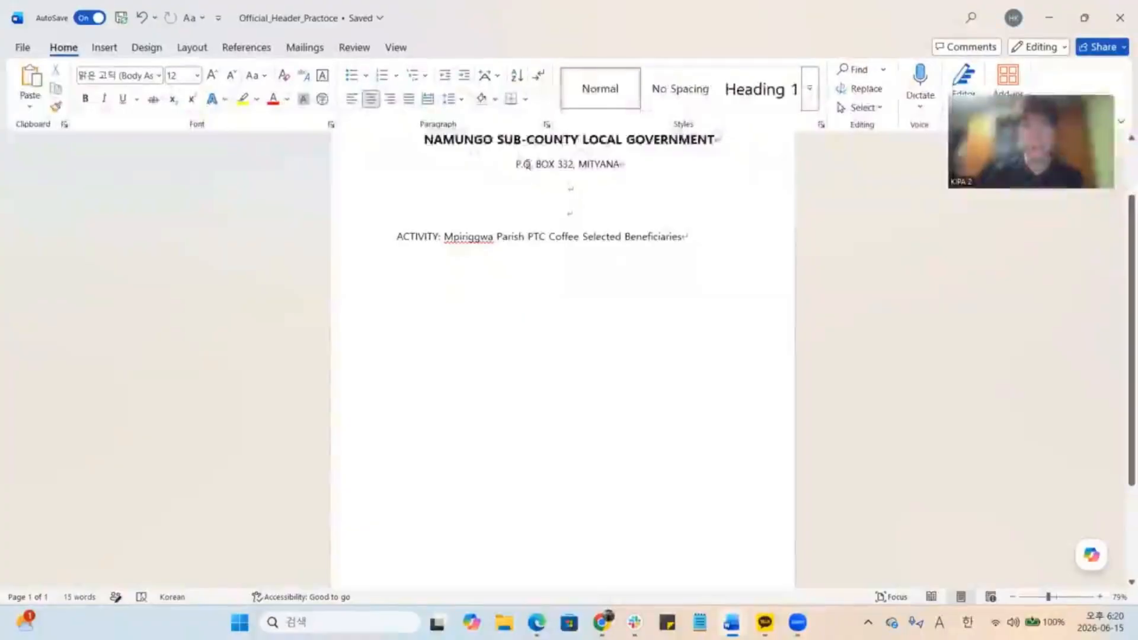
{"action": "key", "text": "BackSpace"}
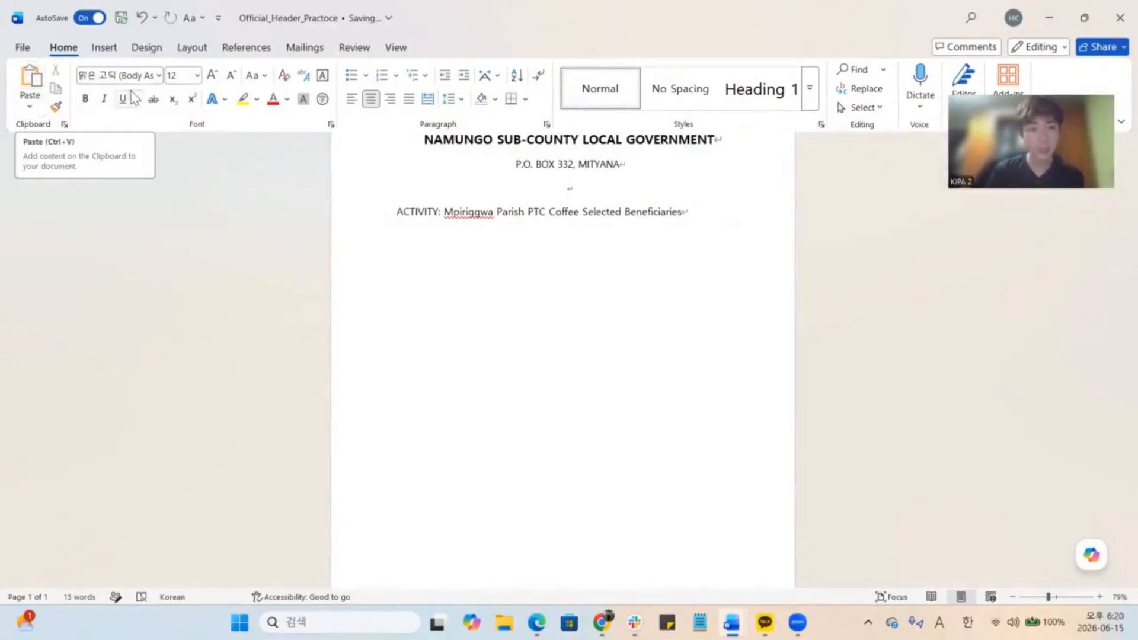
Set the font size of the blank line between the P.O. Box and ACTIVITY lines to 3
{"action": "left_click", "coordinate": [197, 75]}
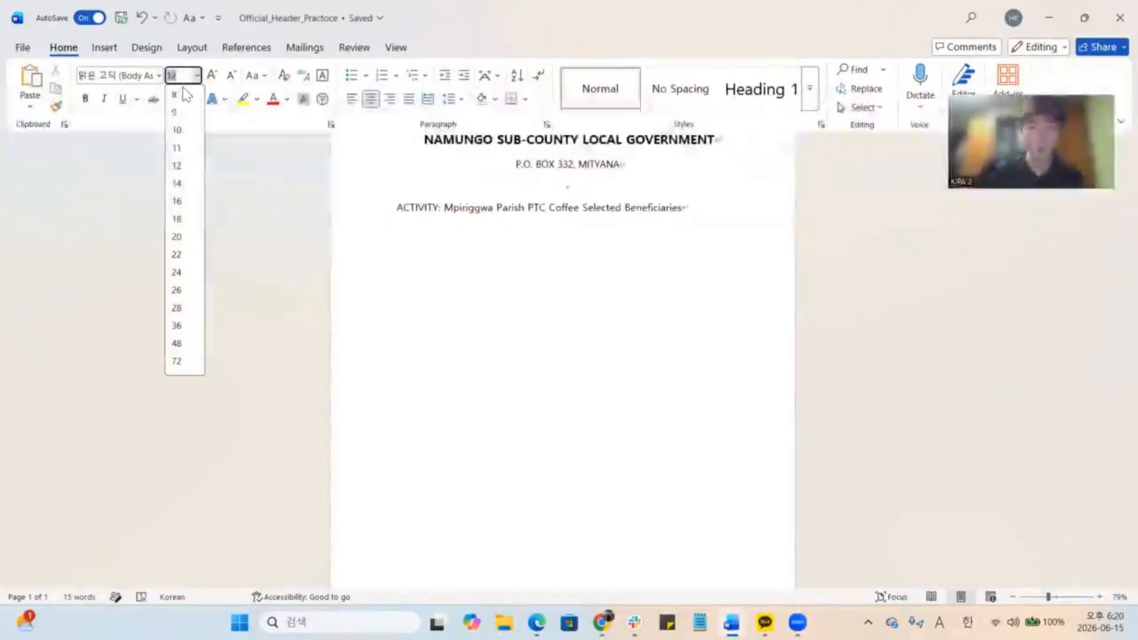
{"action": "type", "text": "3"}
{"action": "key", "text": "Return"}
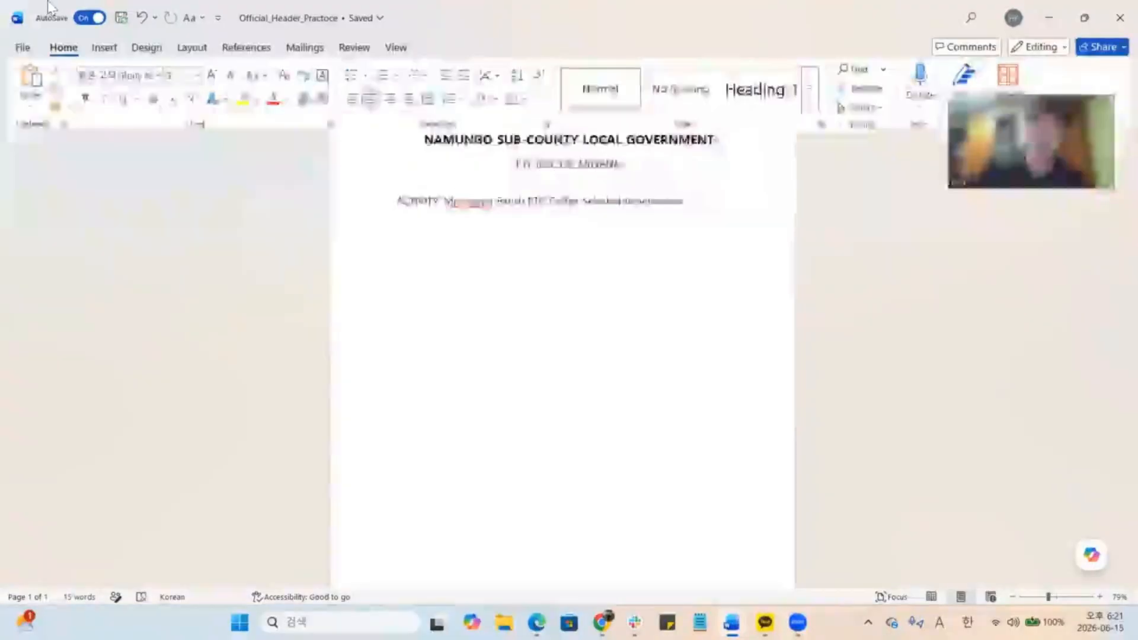
Underline the whole ACTIVITY line
{"action": "left_click", "coordinate": [460, 201]}
{"action": "left_click_drag", "start_coordinate": [395, 205], "coordinate": [709, 206]}
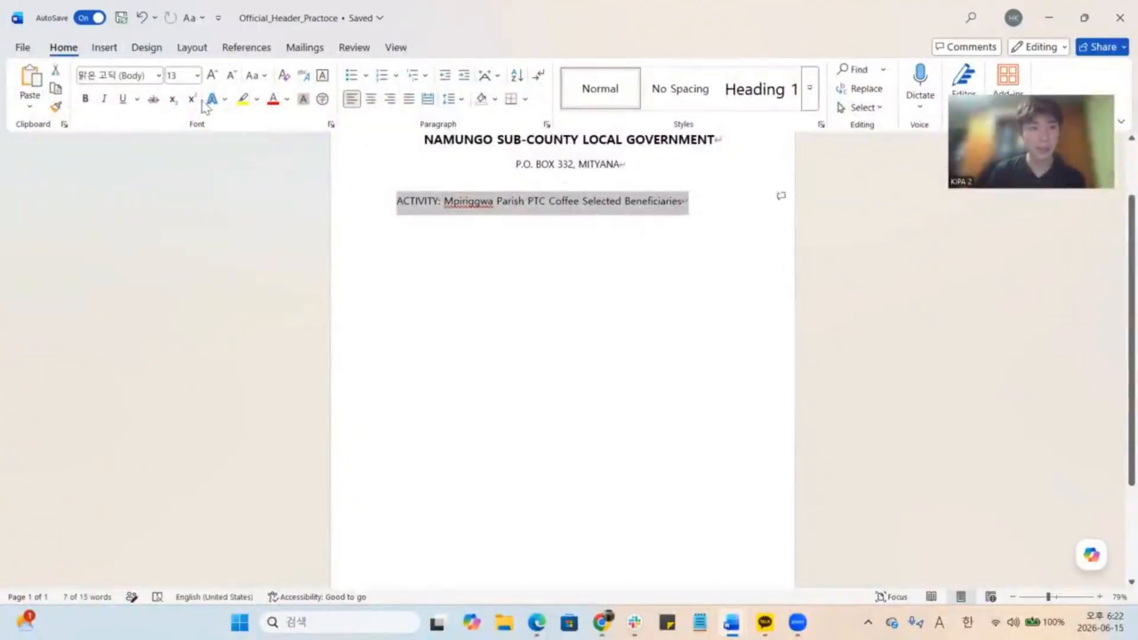
{"action": "left_click", "coordinate": [124, 99]}
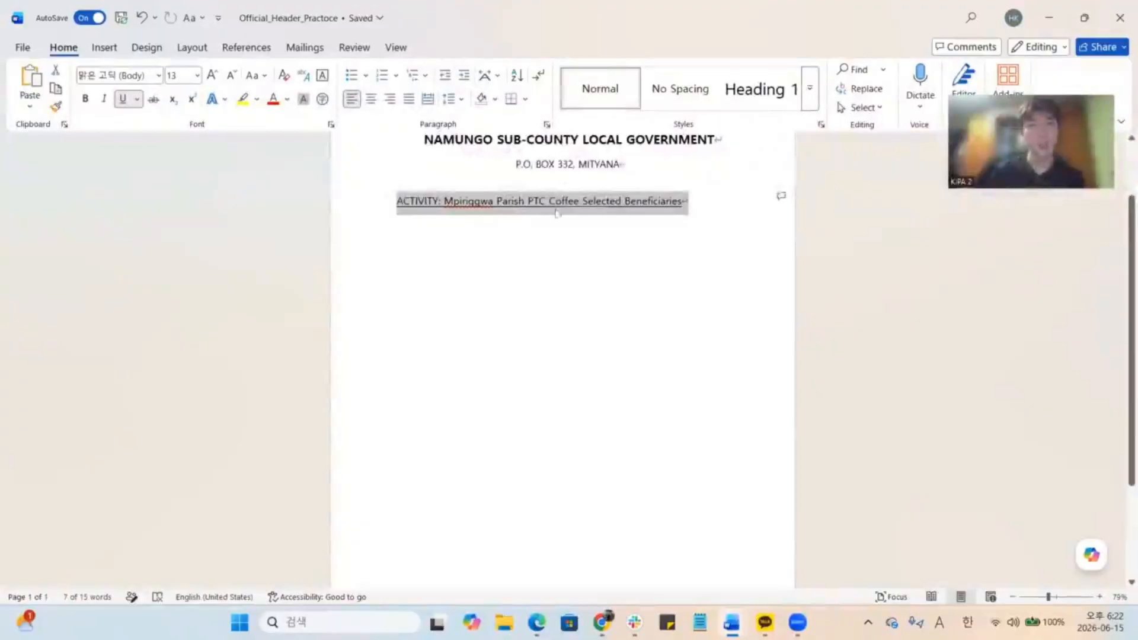
Save a copy as a Word document named Official_Header_Practoce in the personal OneDrive folder, replacing the existing file, and deselect the ACTIVITY line
{"action": "left_click", "coordinate": [24, 48]}
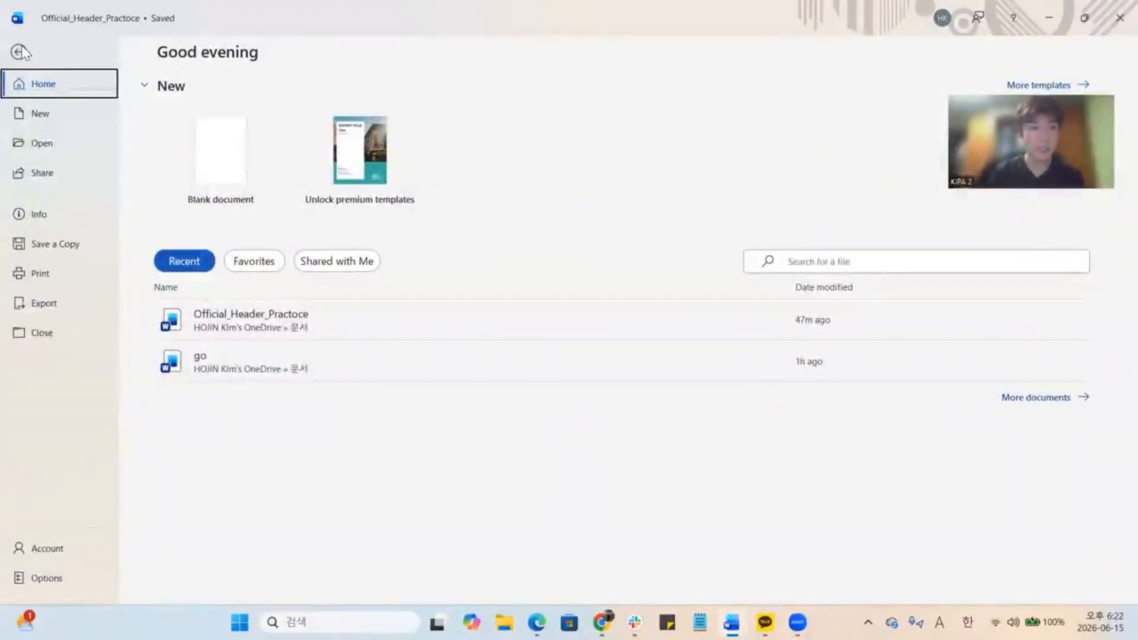
{"action": "left_click", "coordinate": [65, 245]}
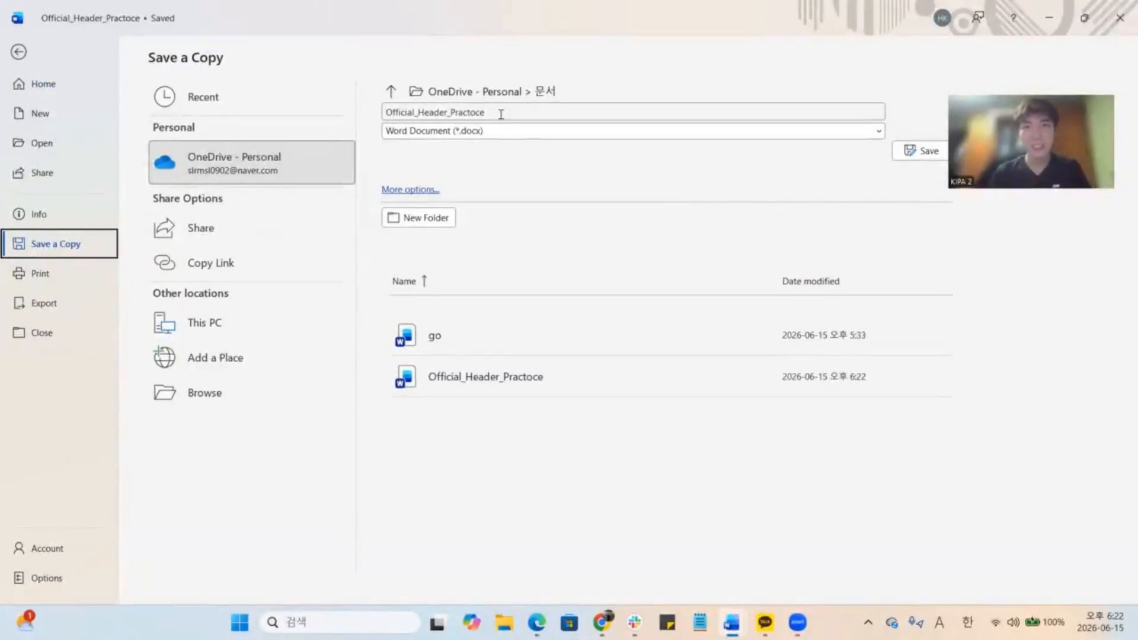
{"action": "left_click", "coordinate": [908, 150]}
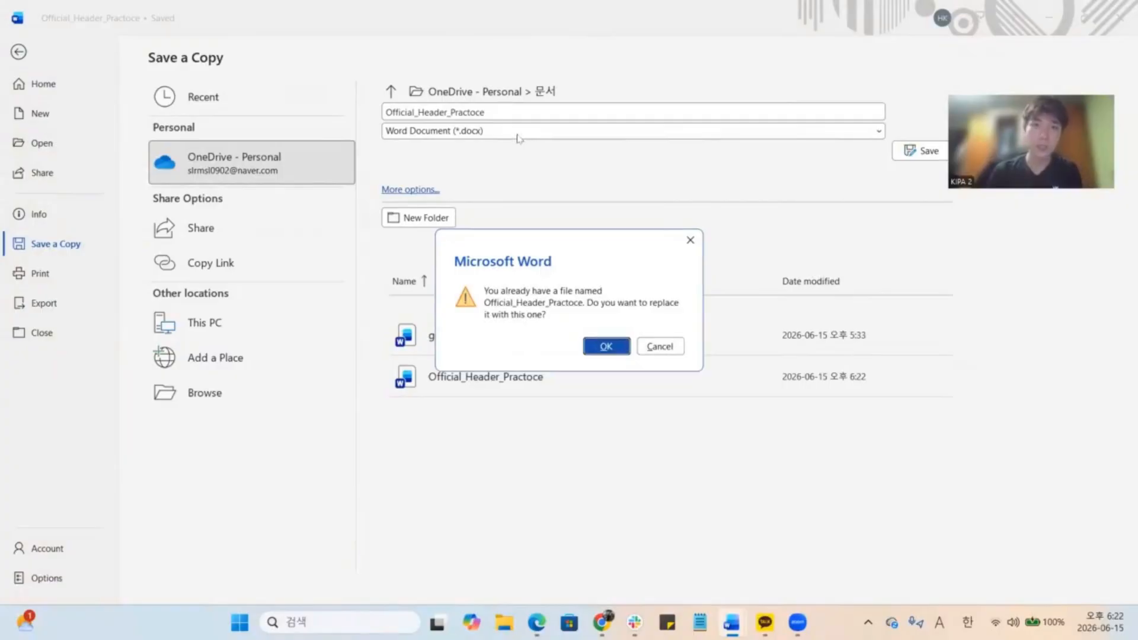
{"action": "left_click", "coordinate": [606, 346]}
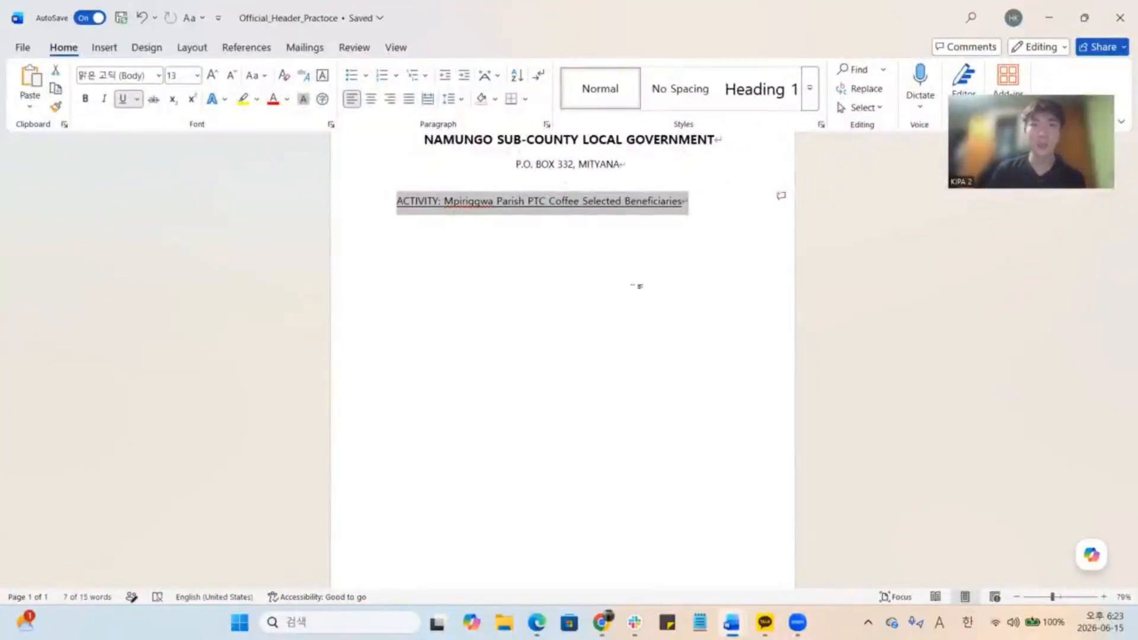
{"action": "left_click", "coordinate": [636, 285]}
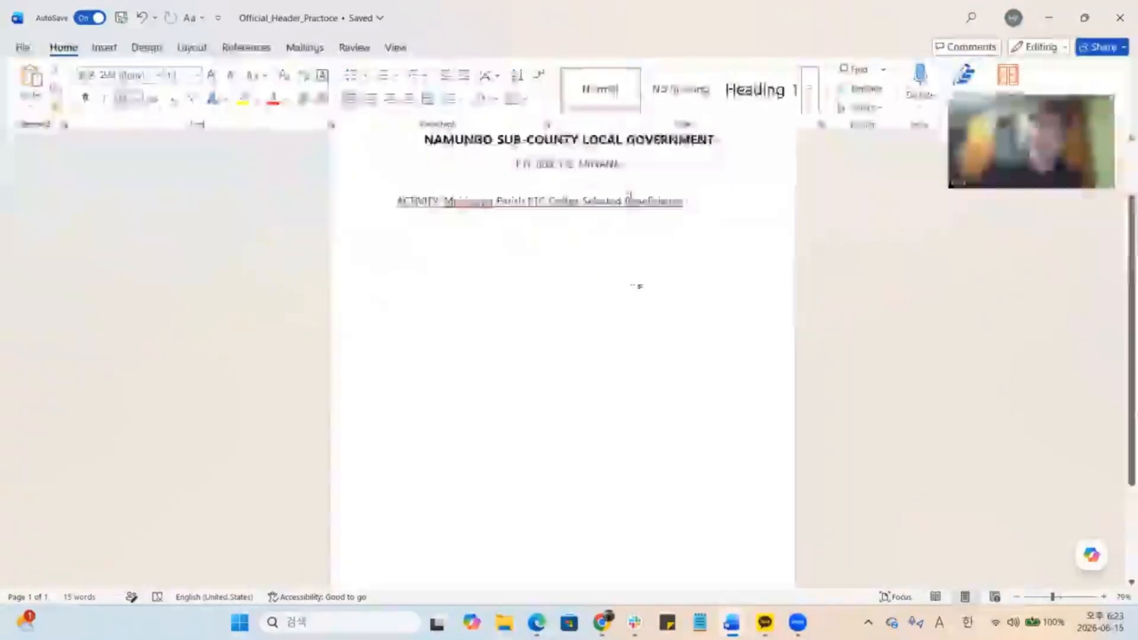